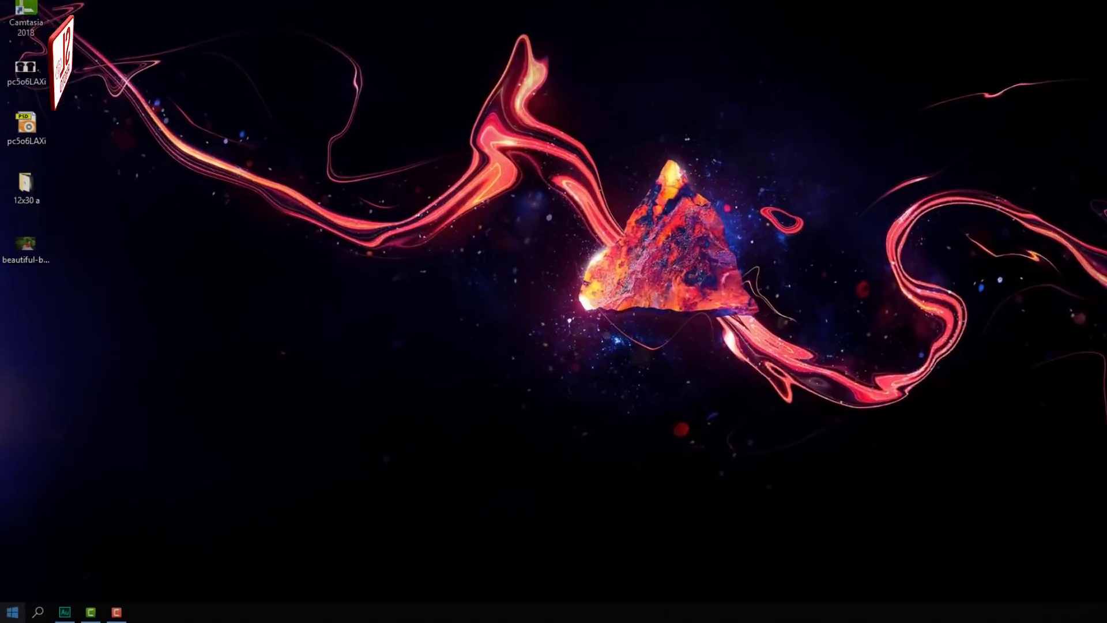
Open the Windows Start menu to reach the Adobe Photoshop CC 2018 tile.
key("super")
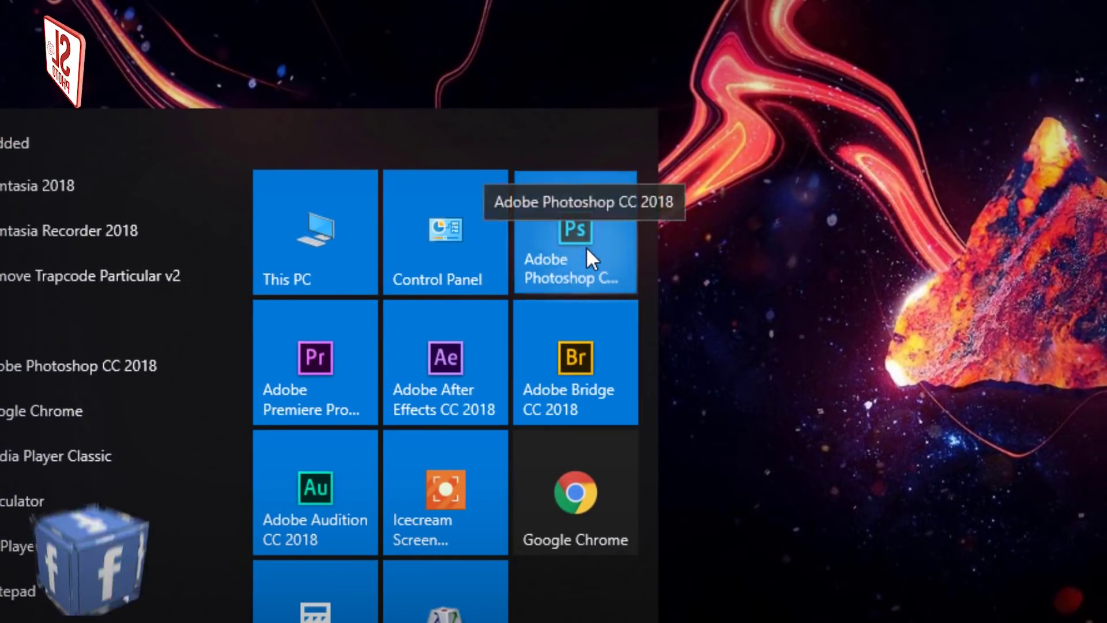
Launch Photoshop CC 2018 and open the photo beautiful-blur-daylight-221342 from the Desktop.
left_click(588, 257)
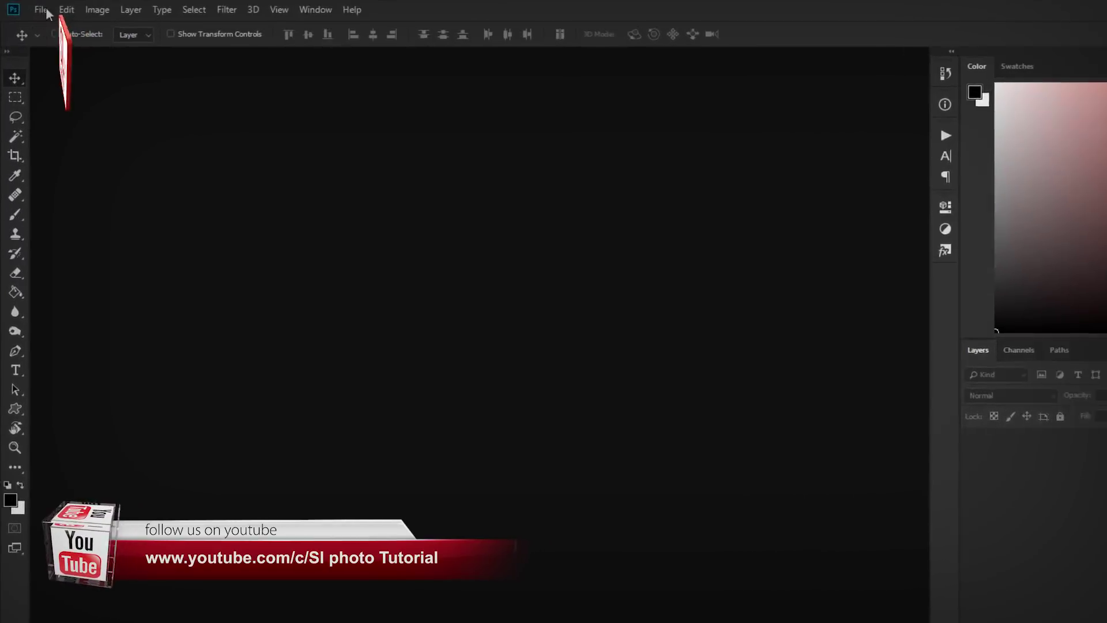
left_click(41, 10)
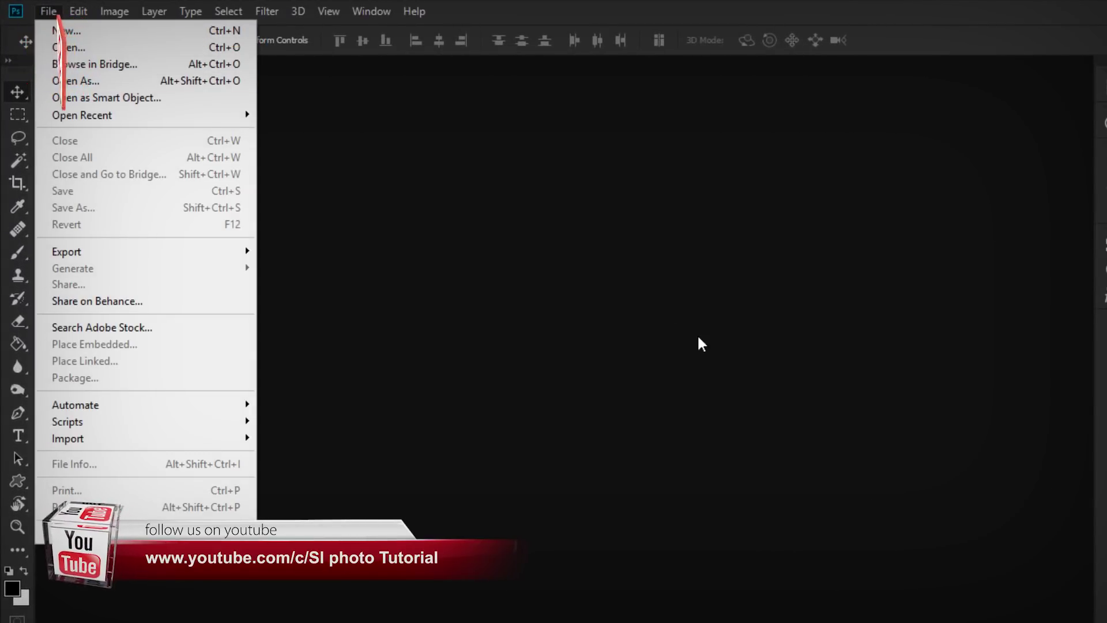
left_click(856, 230)
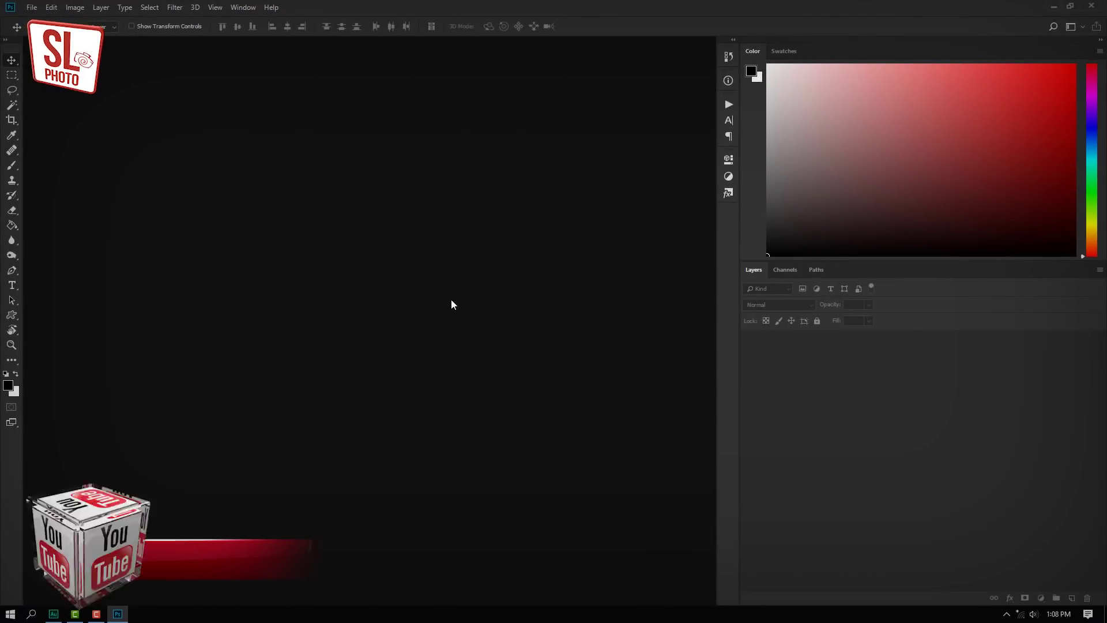
double_click(434, 236)
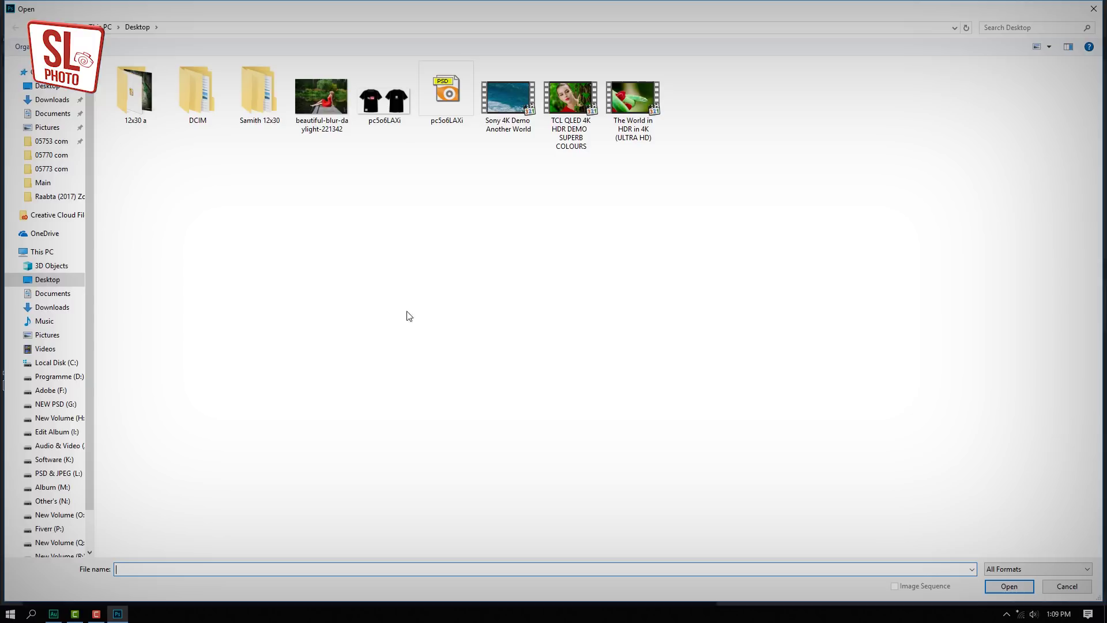
double_click(330, 109)
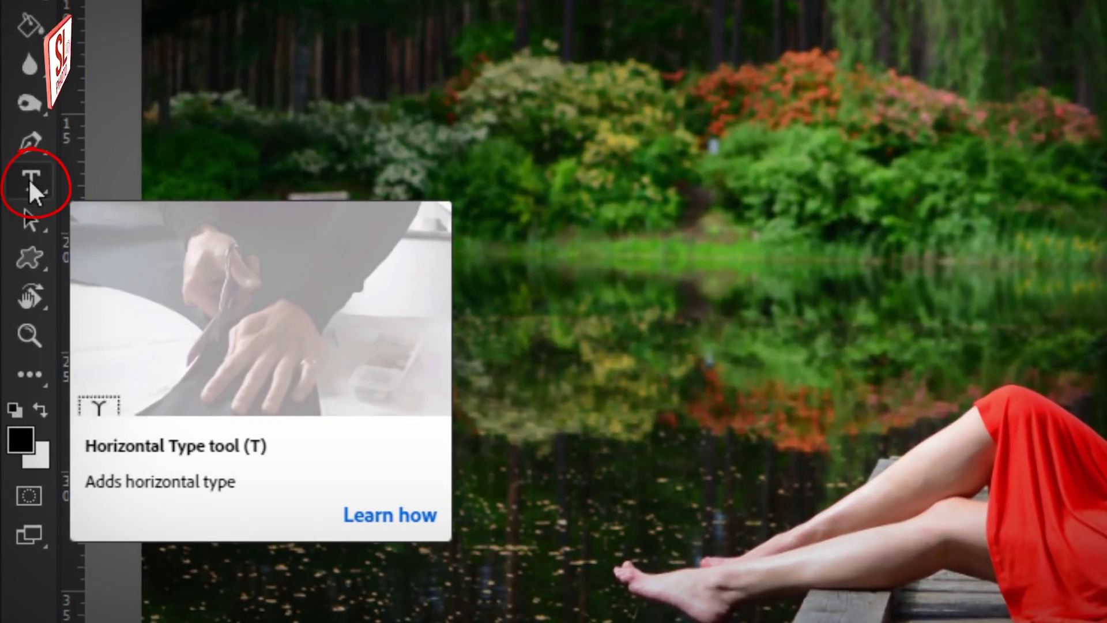
left_click(30, 178)
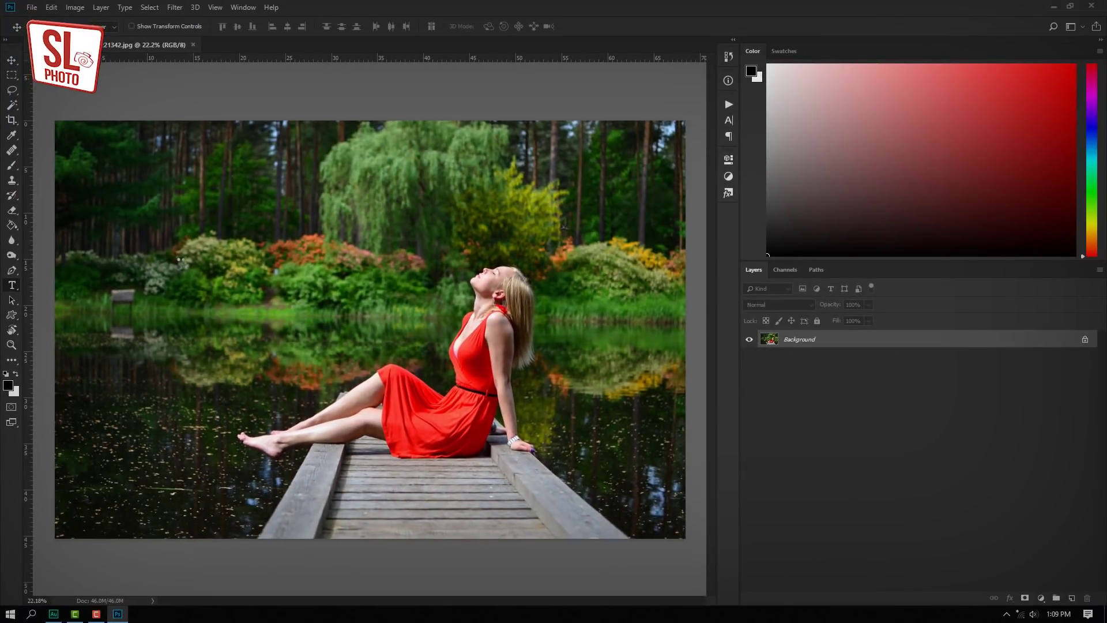
Add a yellow bold 30 pt text layer reading 'Behind' near the photo's upper left.
left_click(146, 234)
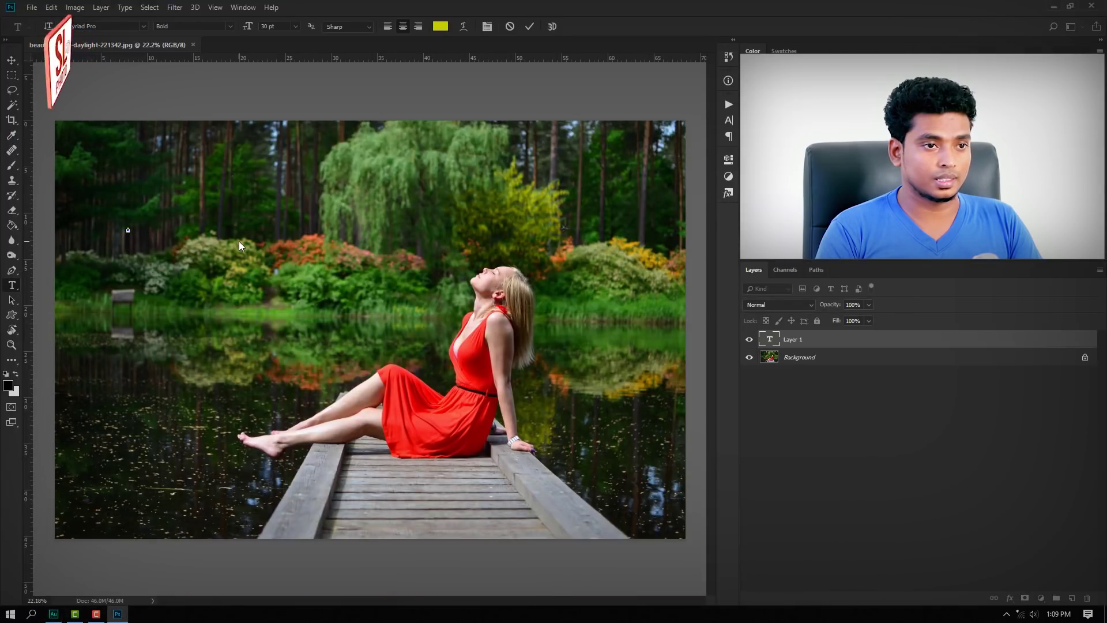
type("Behind")
key("ctrl+Return")
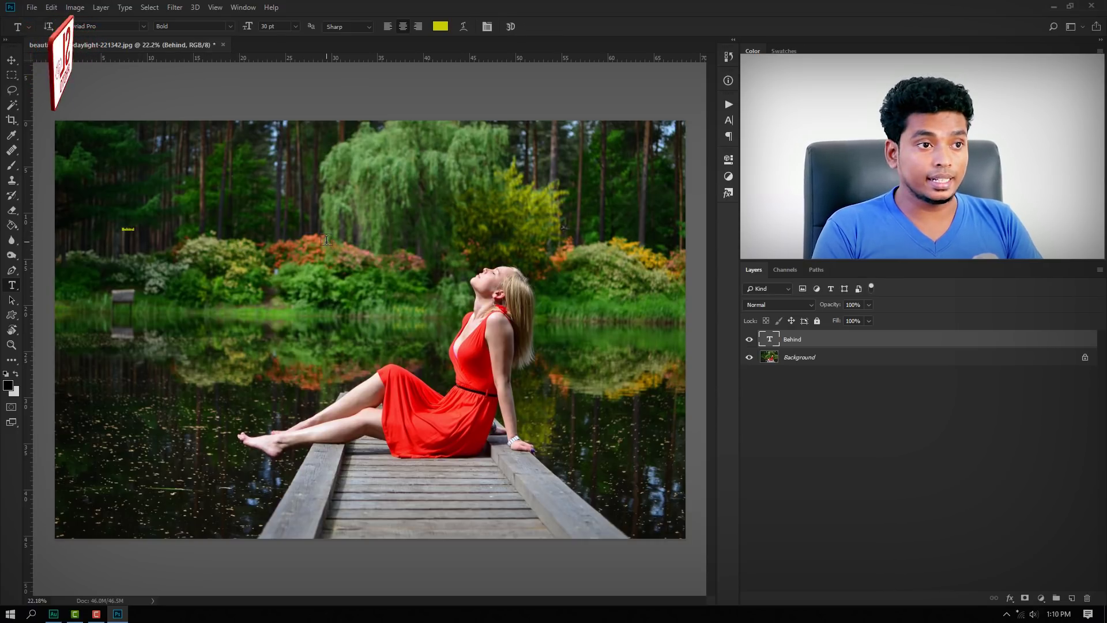
double_click(128, 228)
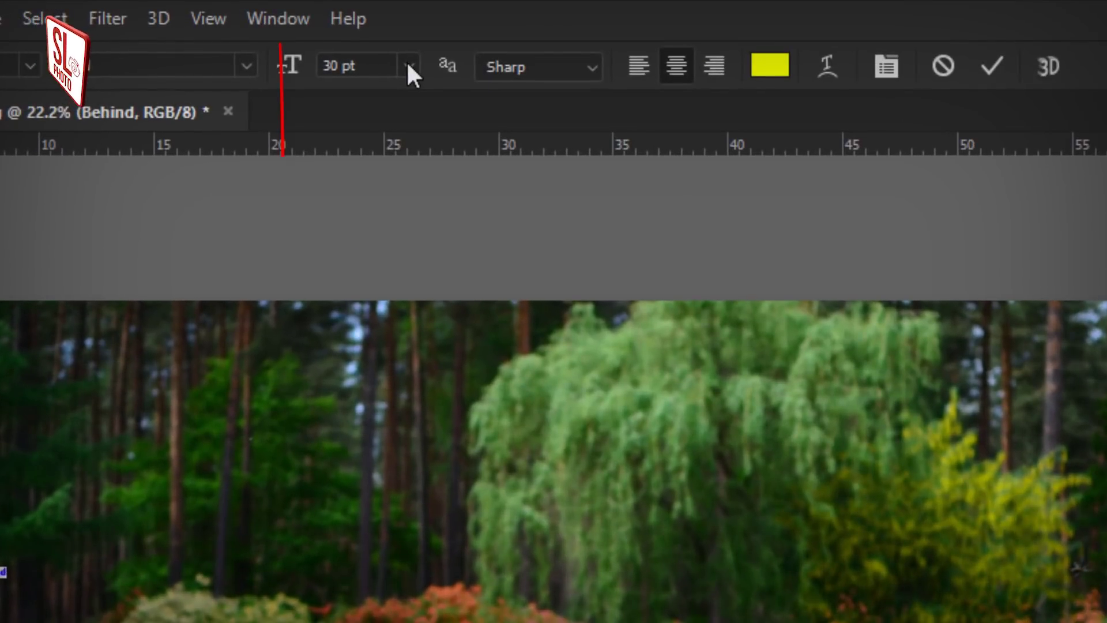
left_click(295, 27)
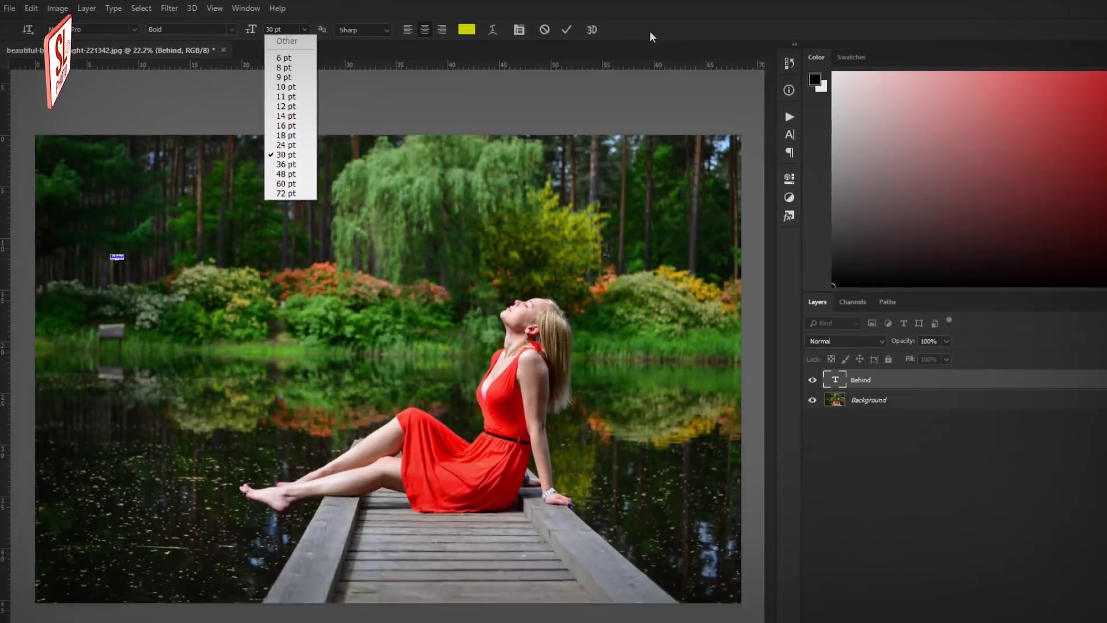
left_click(1075, 65)
left_click(531, 27)
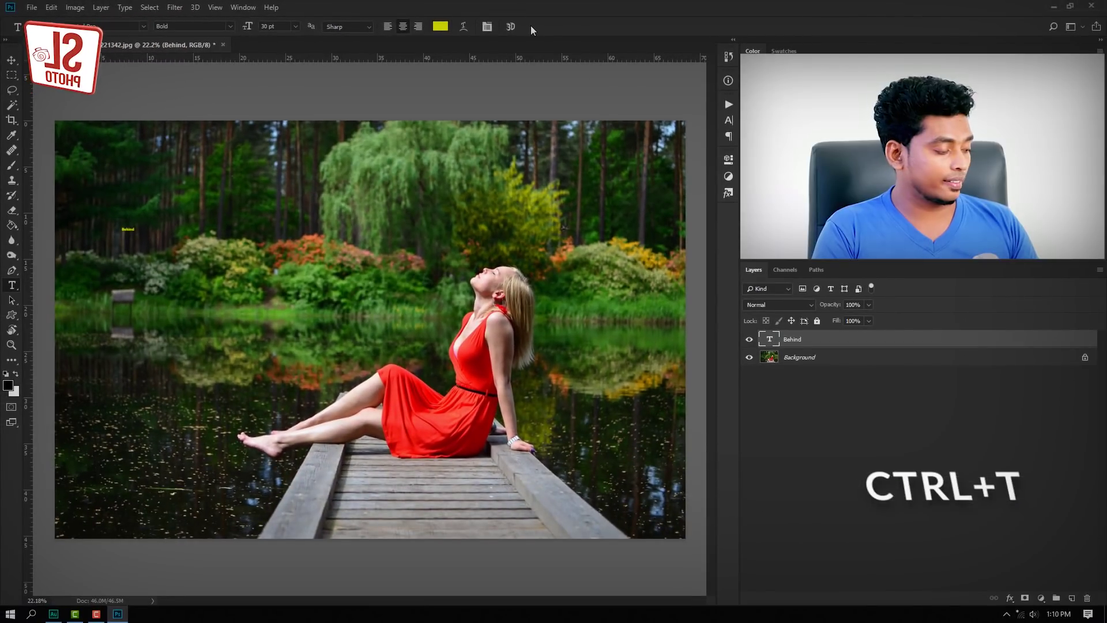
Scale the Behind text up to 1106.08 pt across the woman, then select all.
key("ctrl+t")
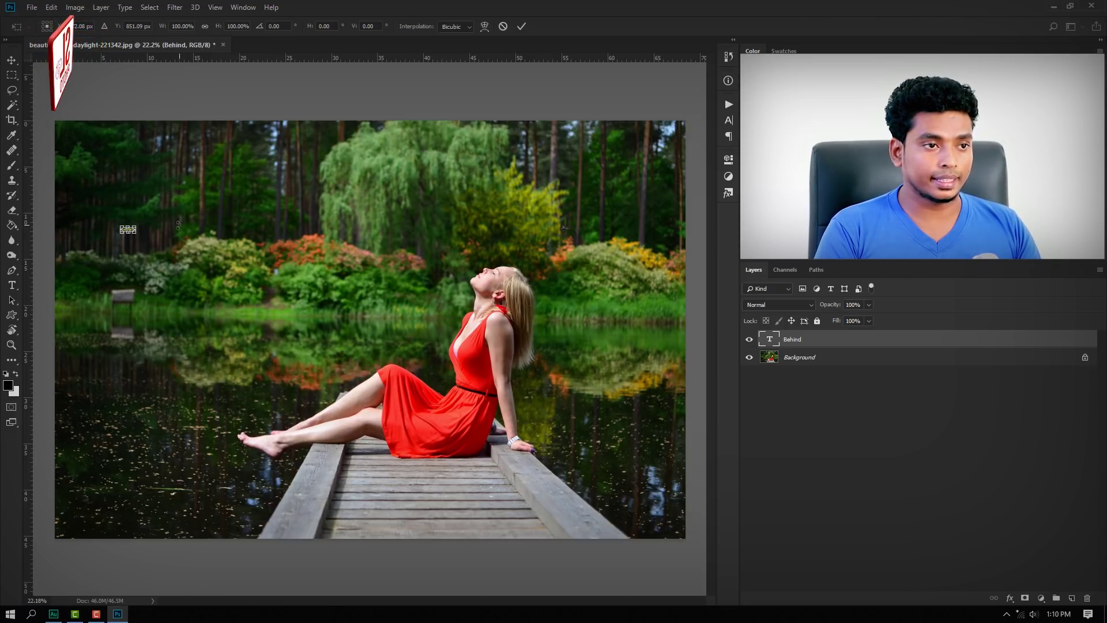
left_click_drag(147, 234, 542, 468)
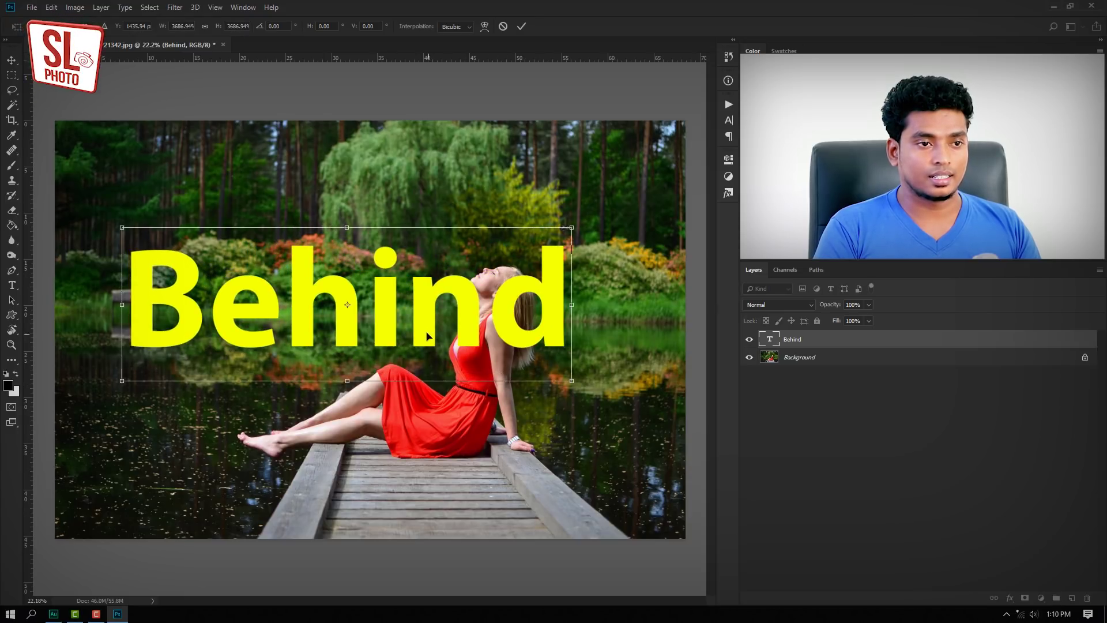
key("Return")
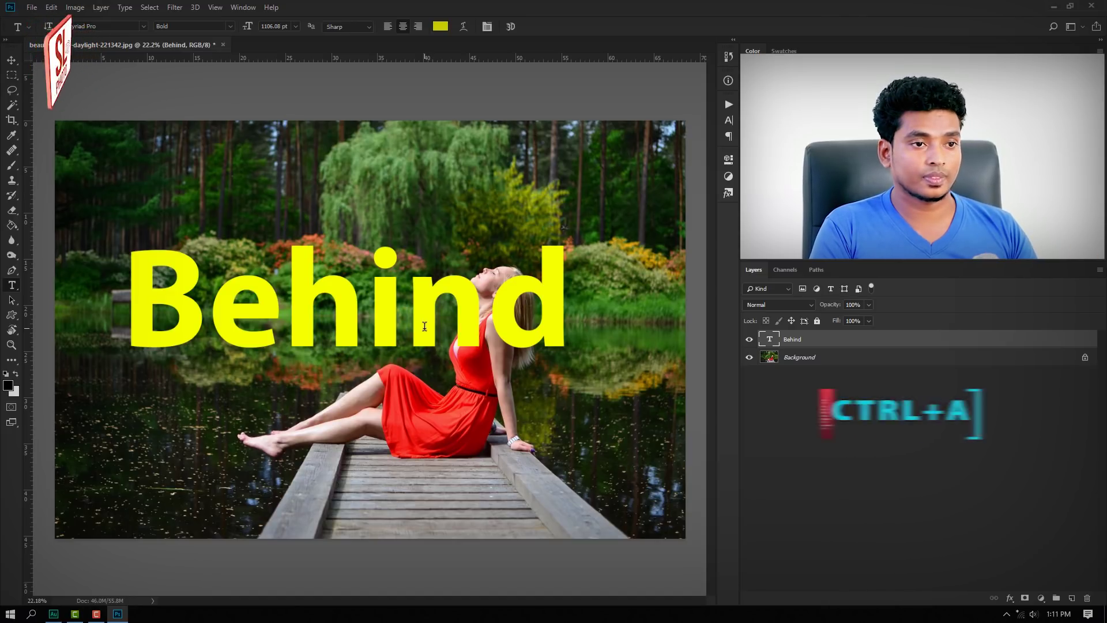
key("ctrl+a")
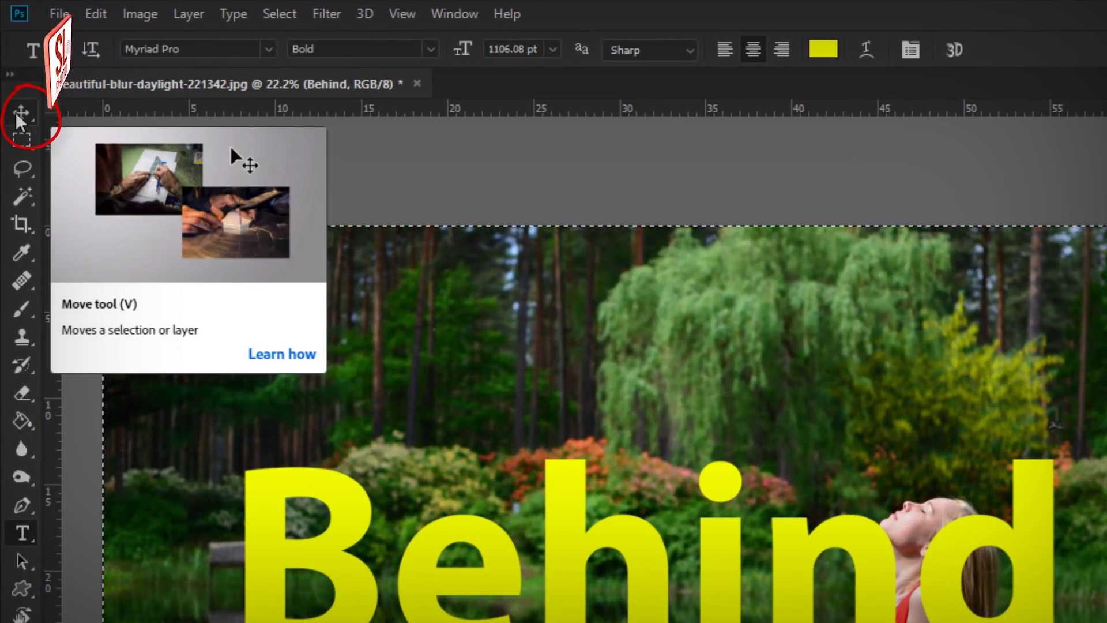
Align the Behind text to the vertical and horizontal centres of the canvas, then deselect.
left_click(21, 113)
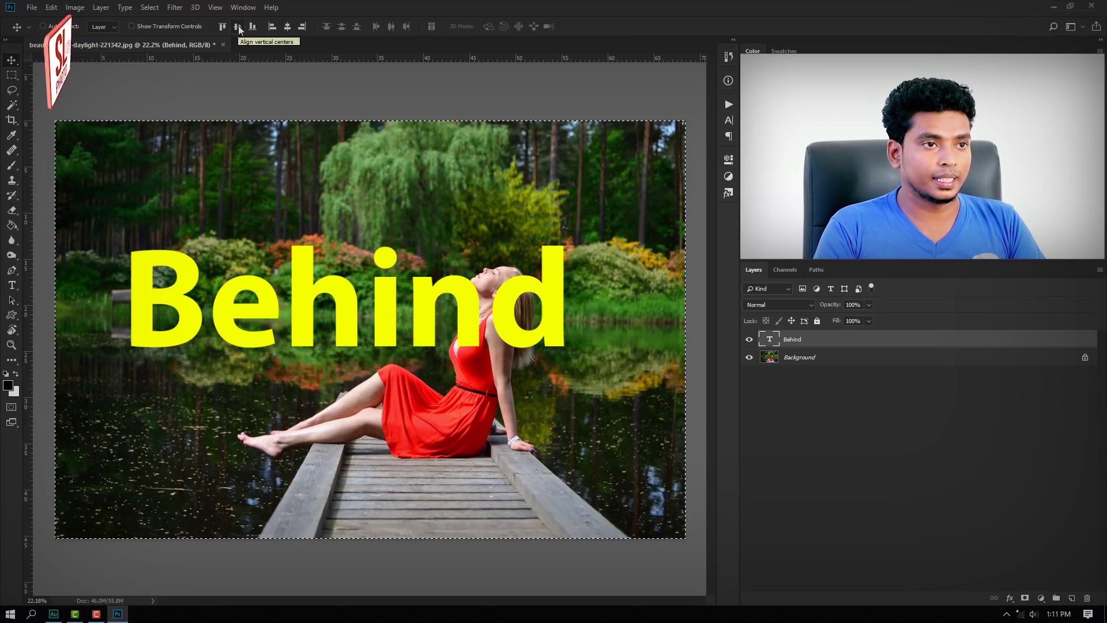
left_click(238, 27)
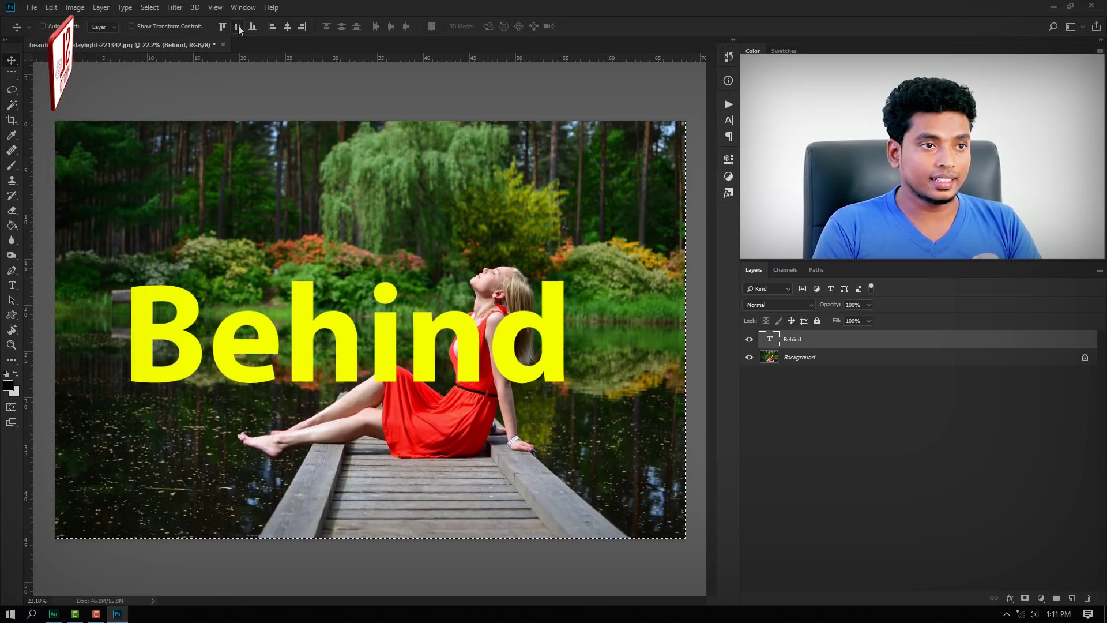
left_click(287, 27)
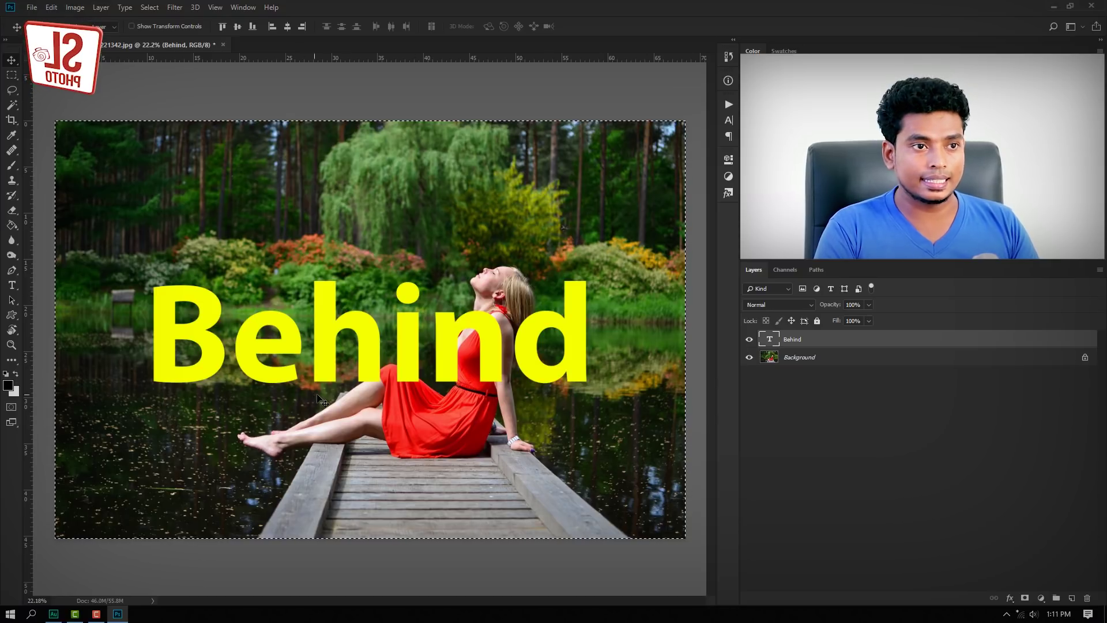
key("ctrl")
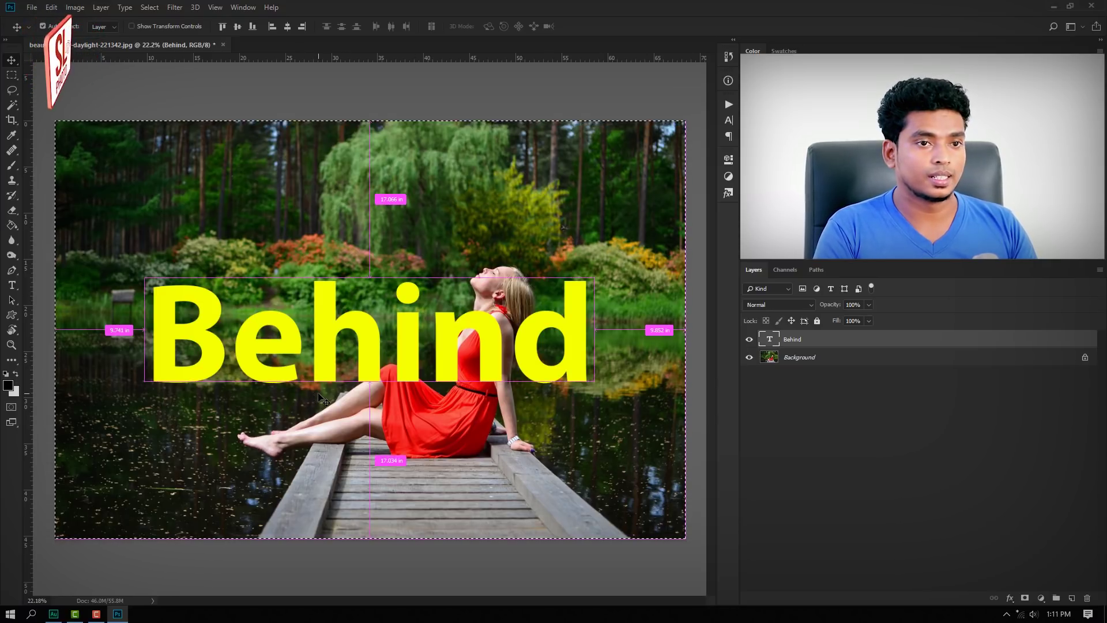
key("ctrl+d")
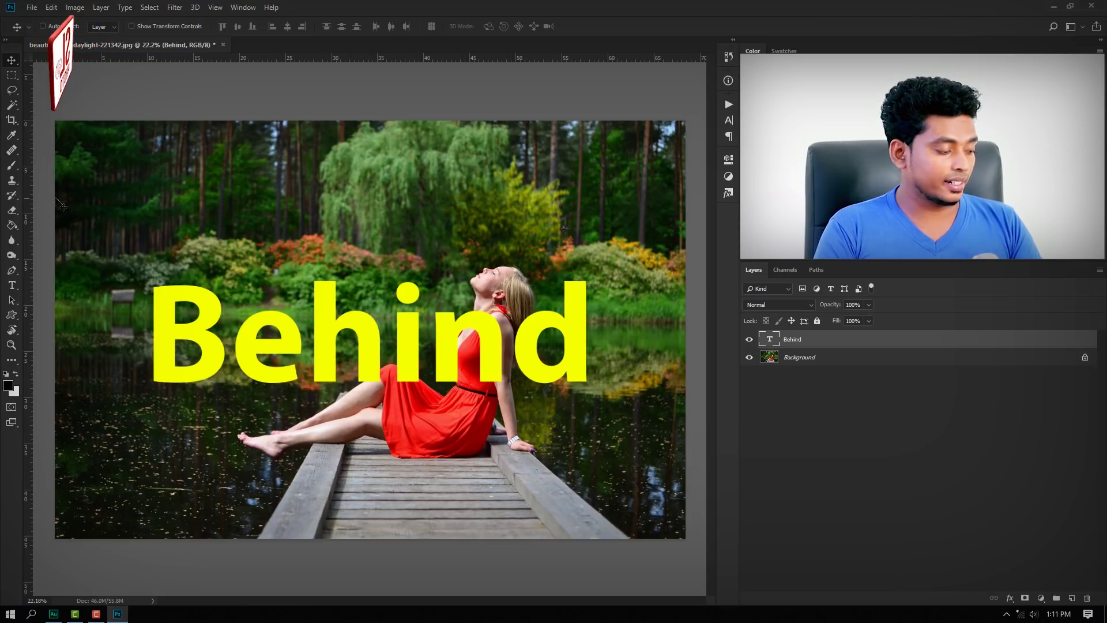
key("t")
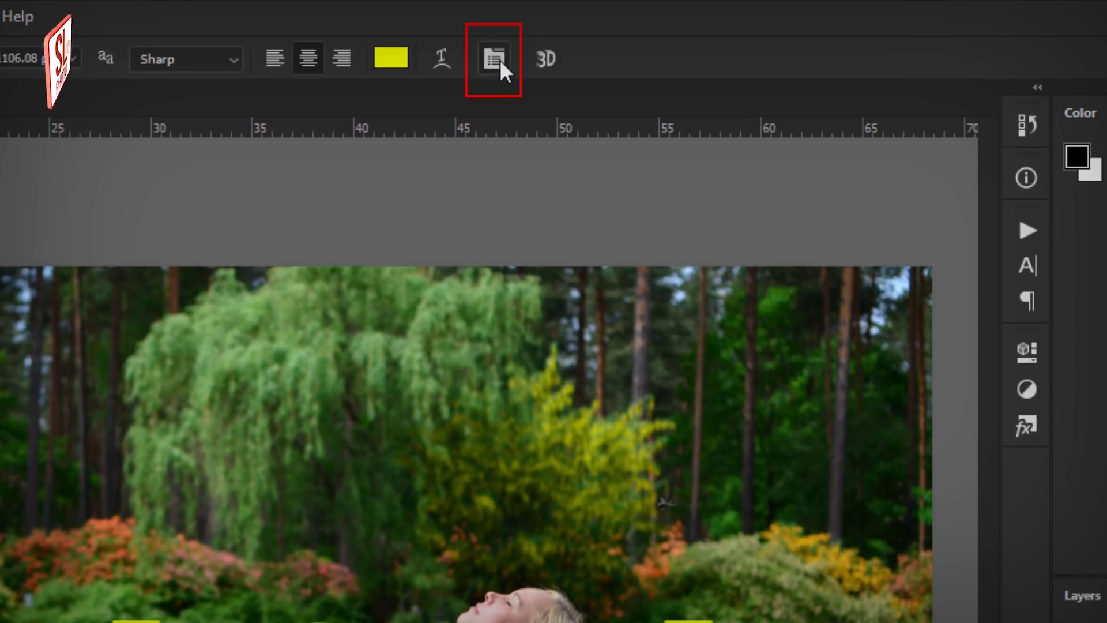
Make the text all caps in Myriad Pro Light, then start free-transforming it.
left_click(495, 58)
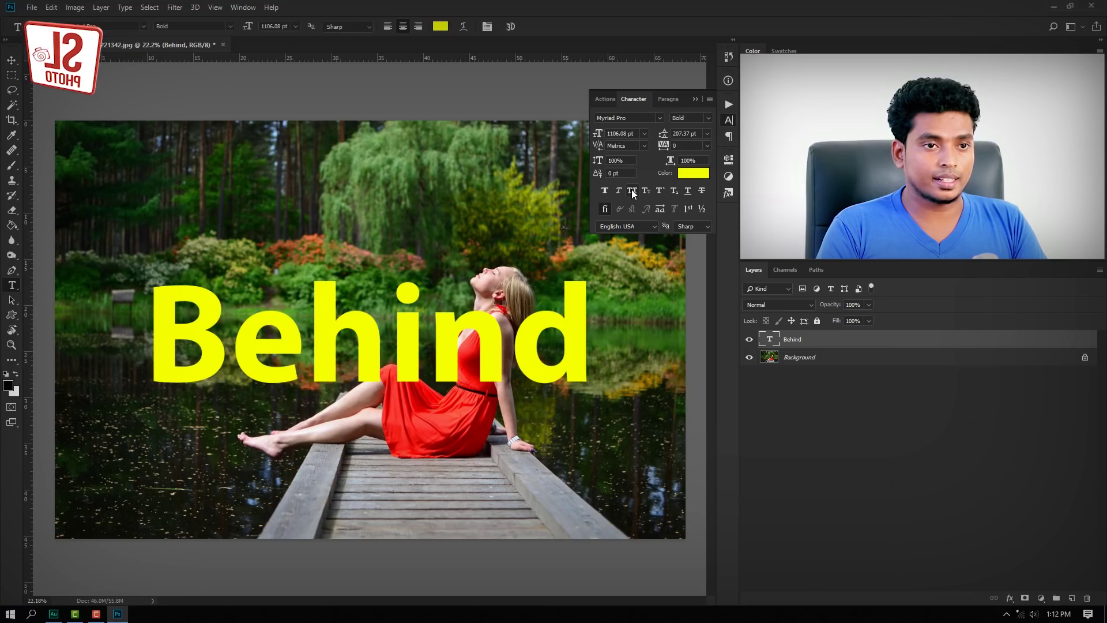
left_click(631, 191)
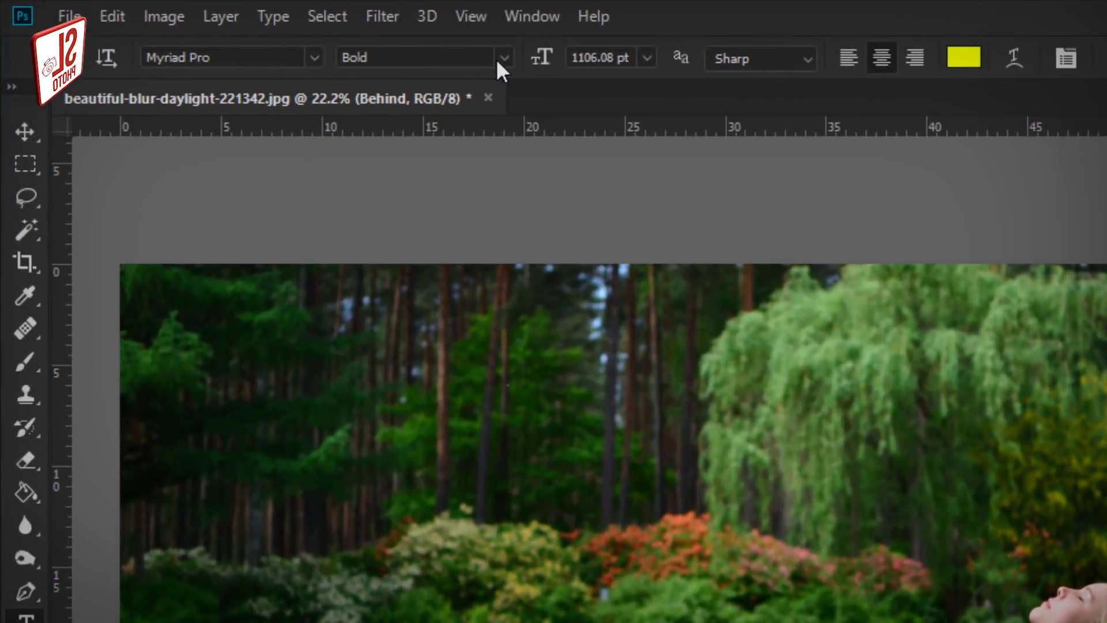
left_click(230, 27)
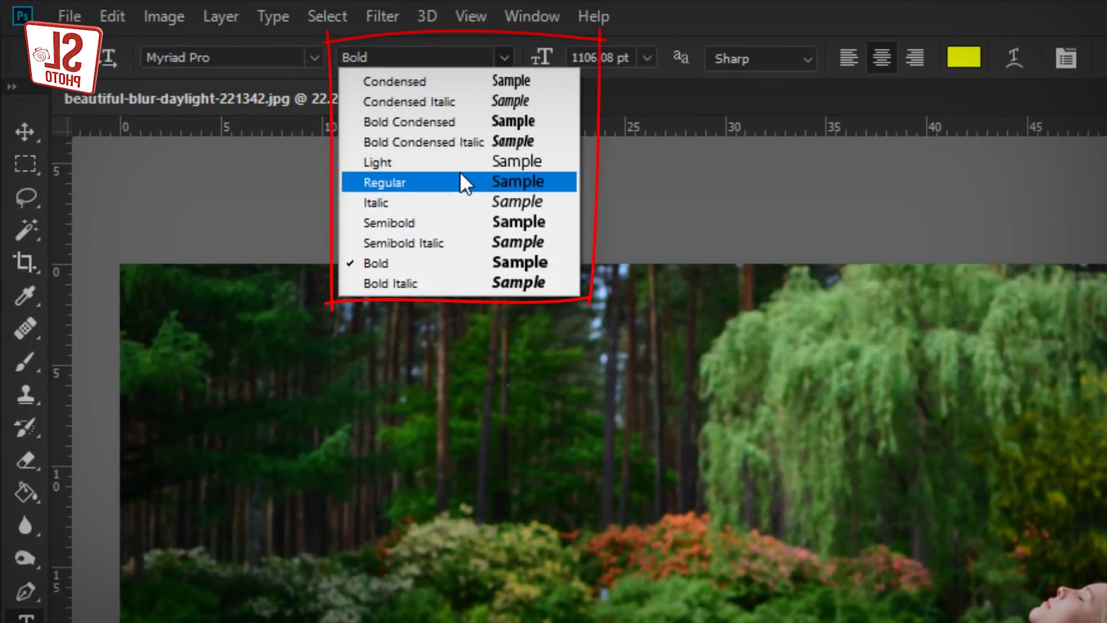
left_click(464, 155)
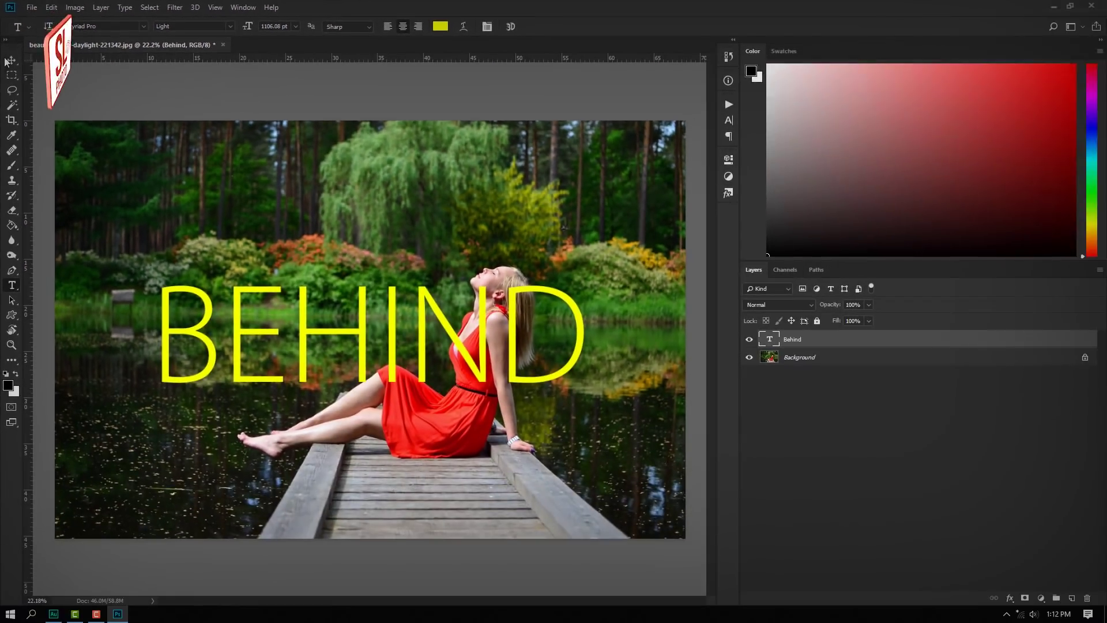
left_click(10, 65)
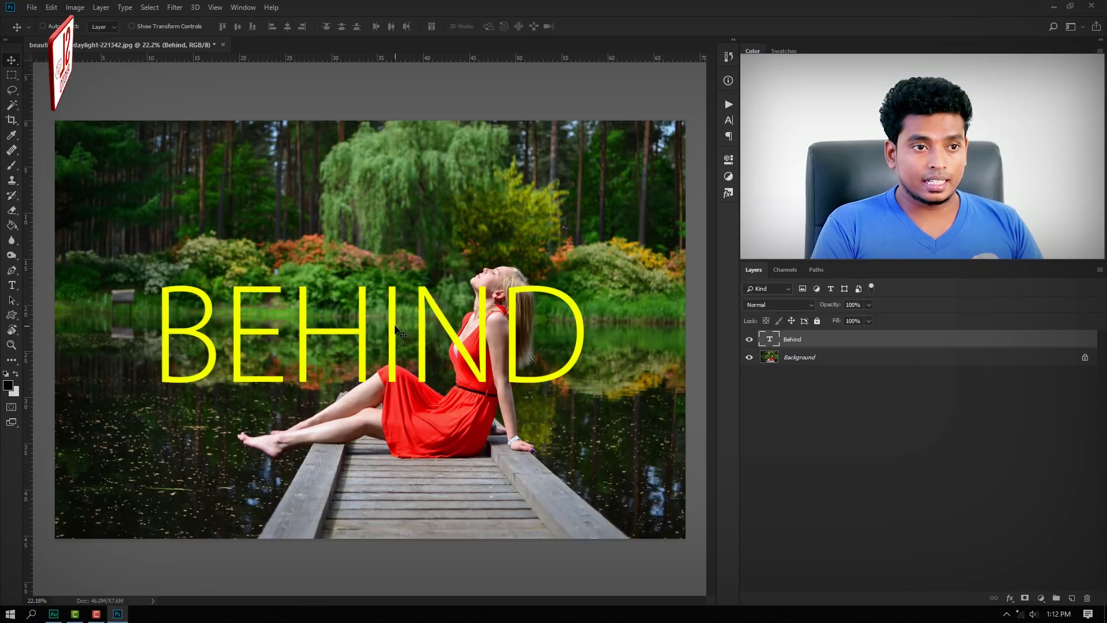
key("ctrl")
key("ctrl+t")
Scale BEHIND to 124.84% around its centre, then hide the text layer.
left_click_drag(595, 261, 645, 249)
key("Return")
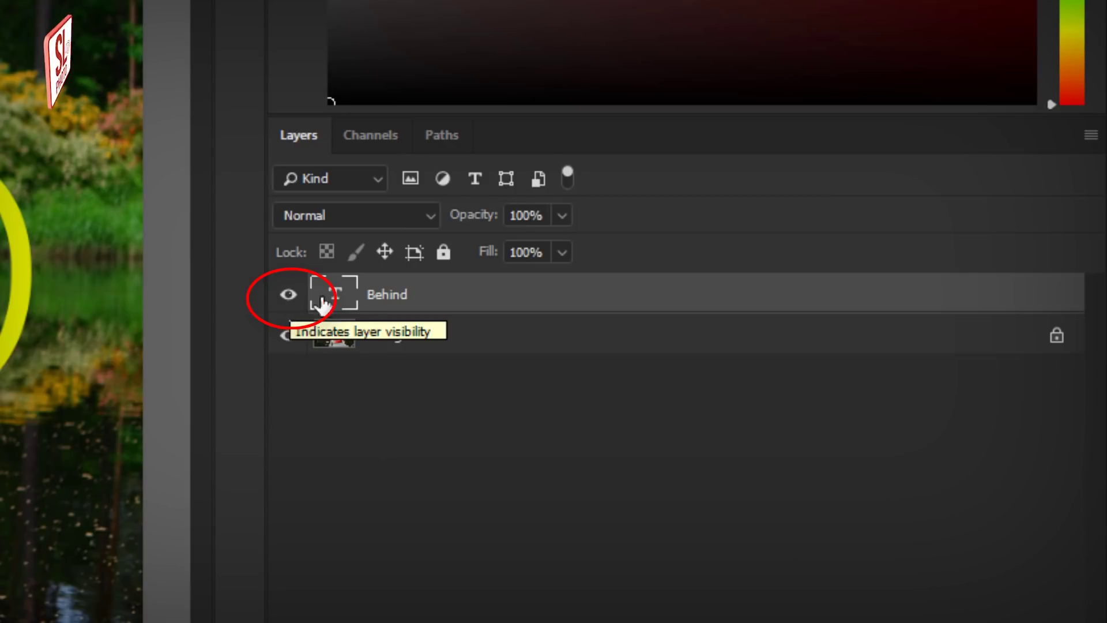
left_click(287, 295)
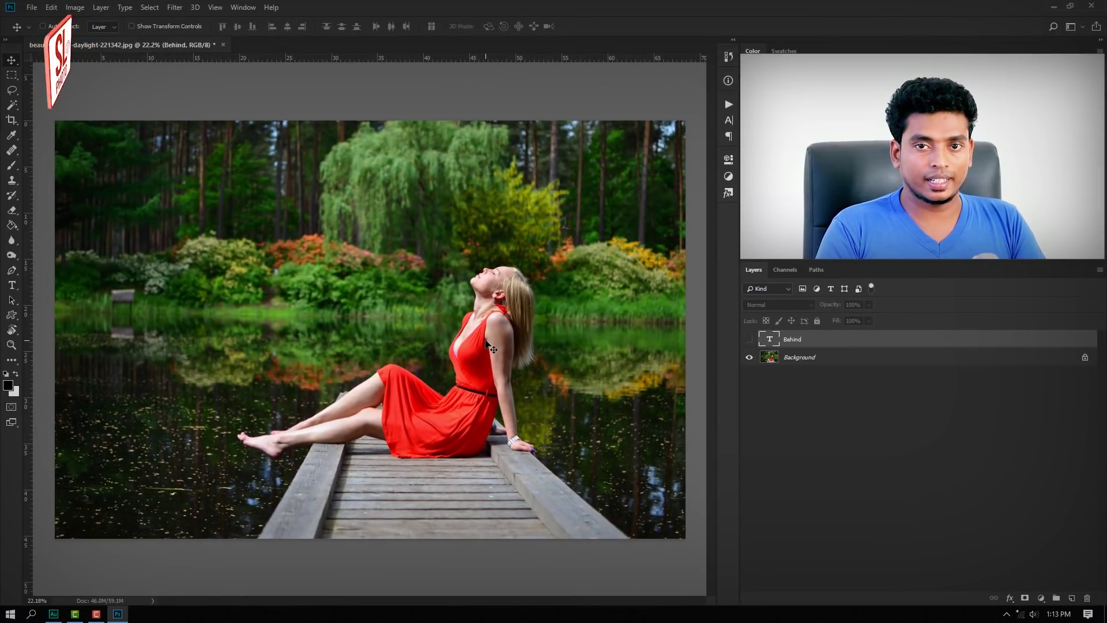
Select the woman on the Background layer with Select Subject and open Select and Mask.
left_click(12, 107)
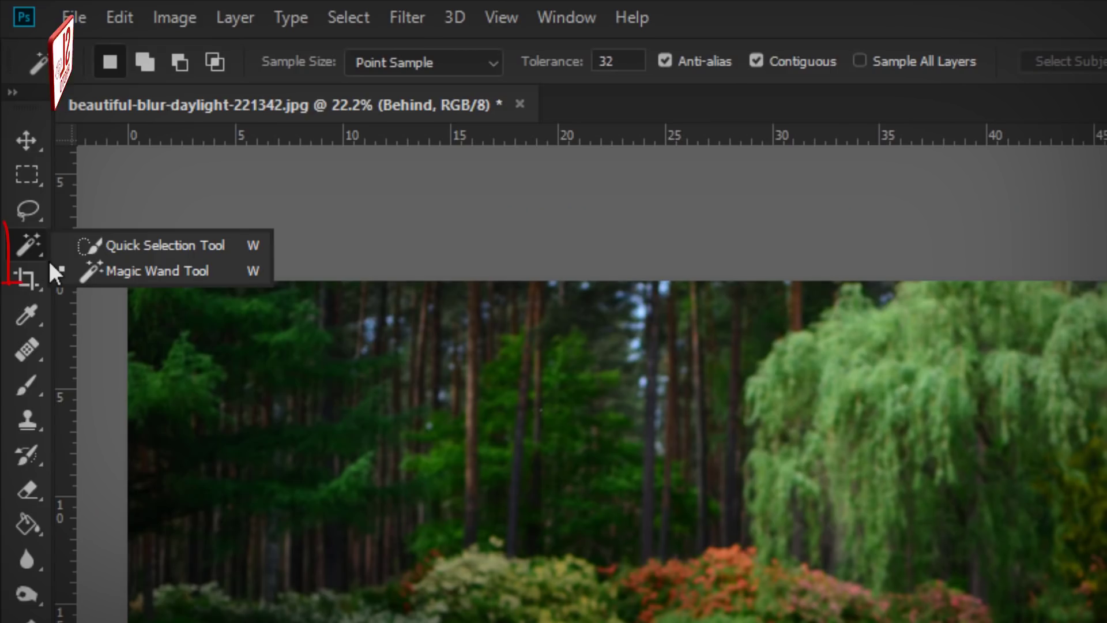
left_click(44, 107)
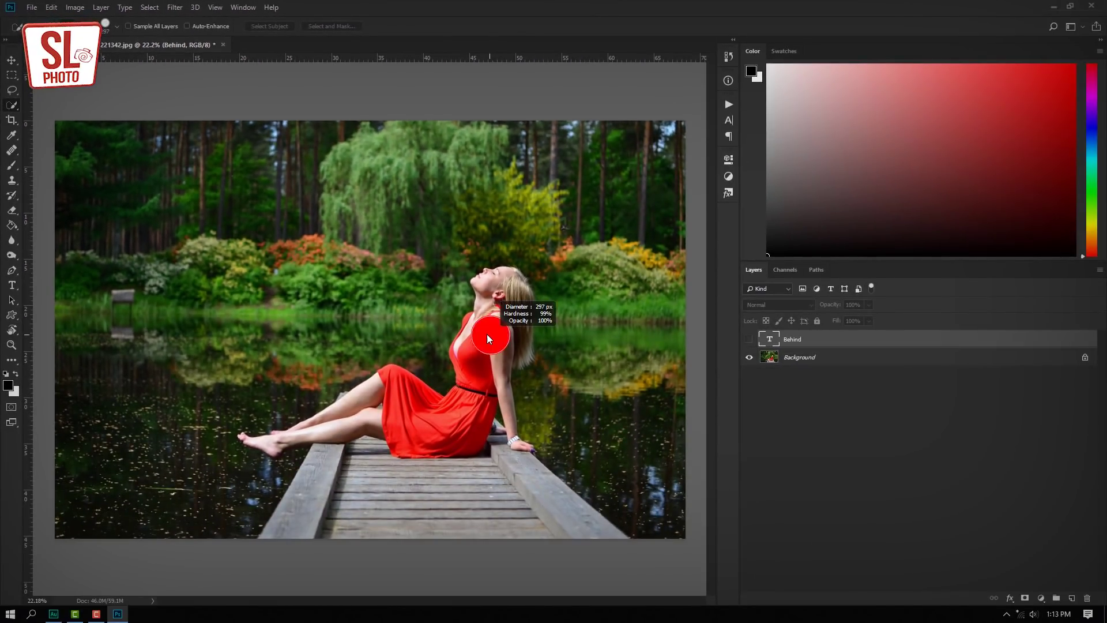
mouse_move(482, 329)
left_mouse_down()
mouse_move(491, 298)
mouse_move(478, 386)
mouse_move(404, 403)
mouse_move(524, 306)
left_mouse_up()
key("alt+bracketleft")
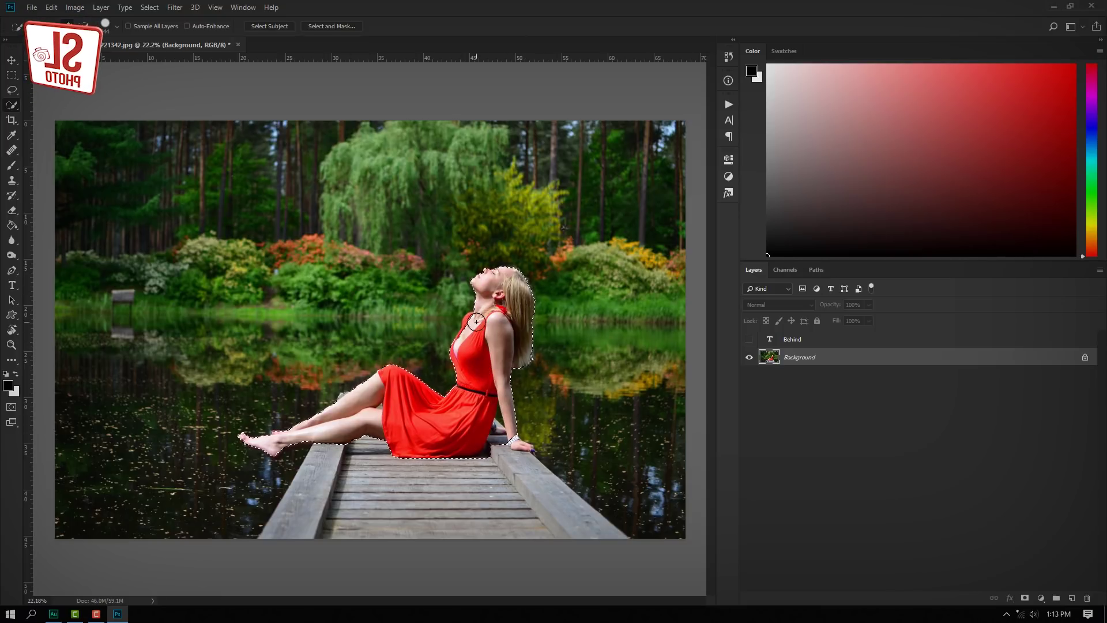
mouse_move(524, 443)
left_mouse_down()
mouse_move(536, 467)
mouse_move(422, 503)
left_mouse_up()
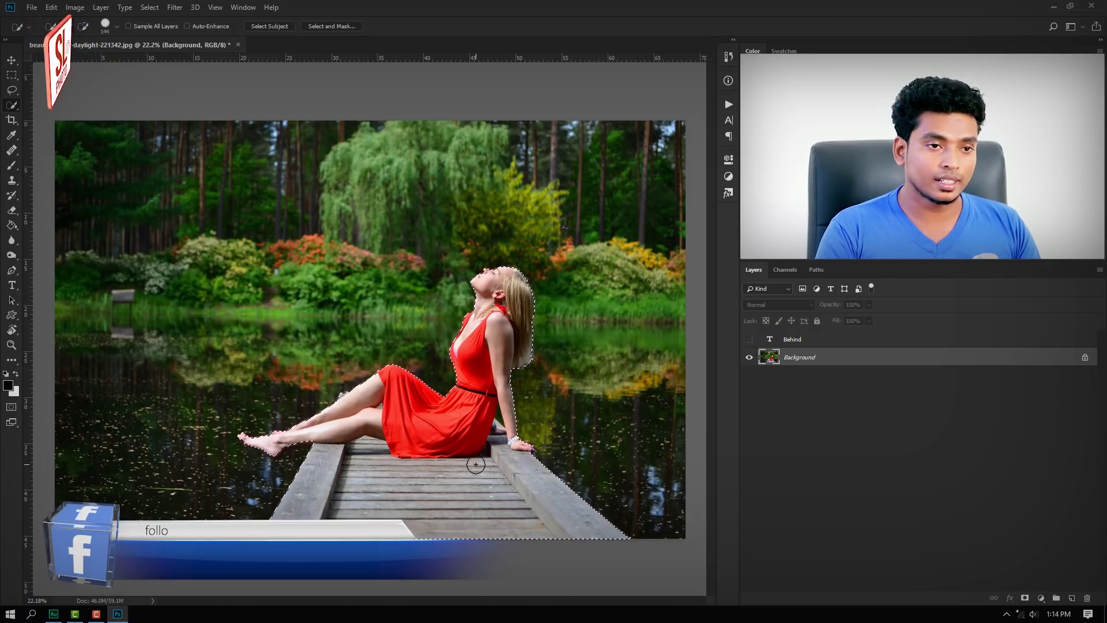
key("ctrl+d")
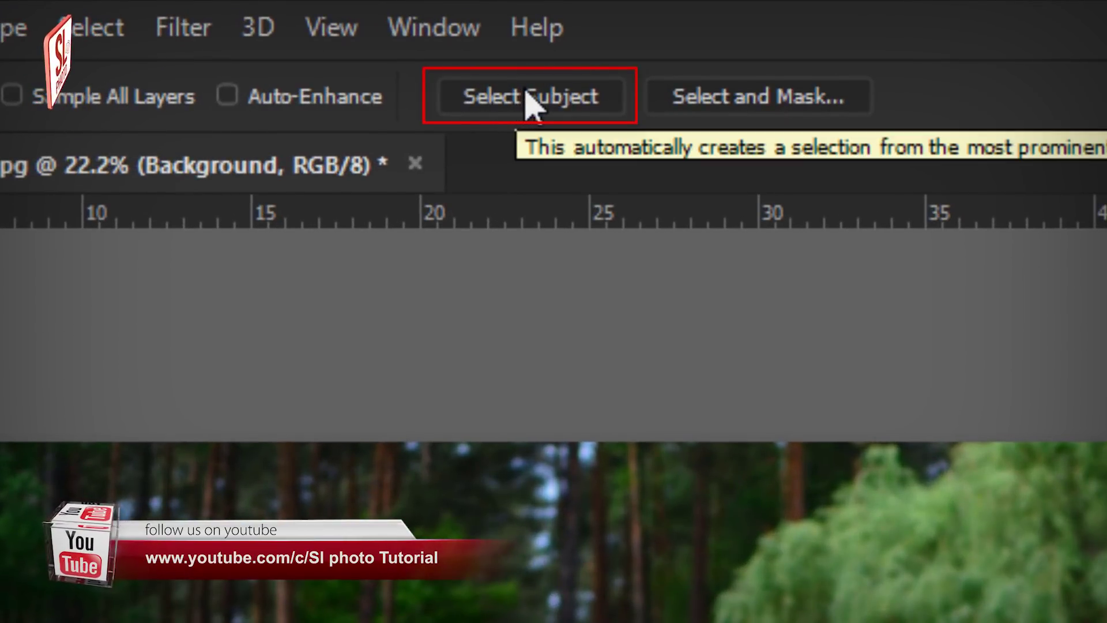
left_click(526, 98)
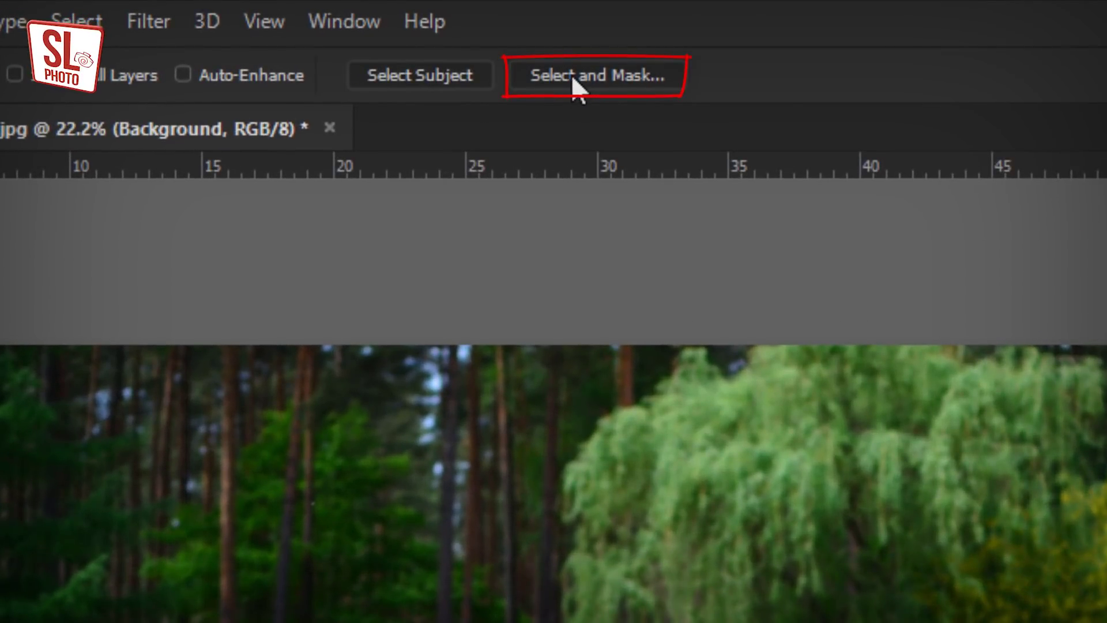
left_click(571, 74)
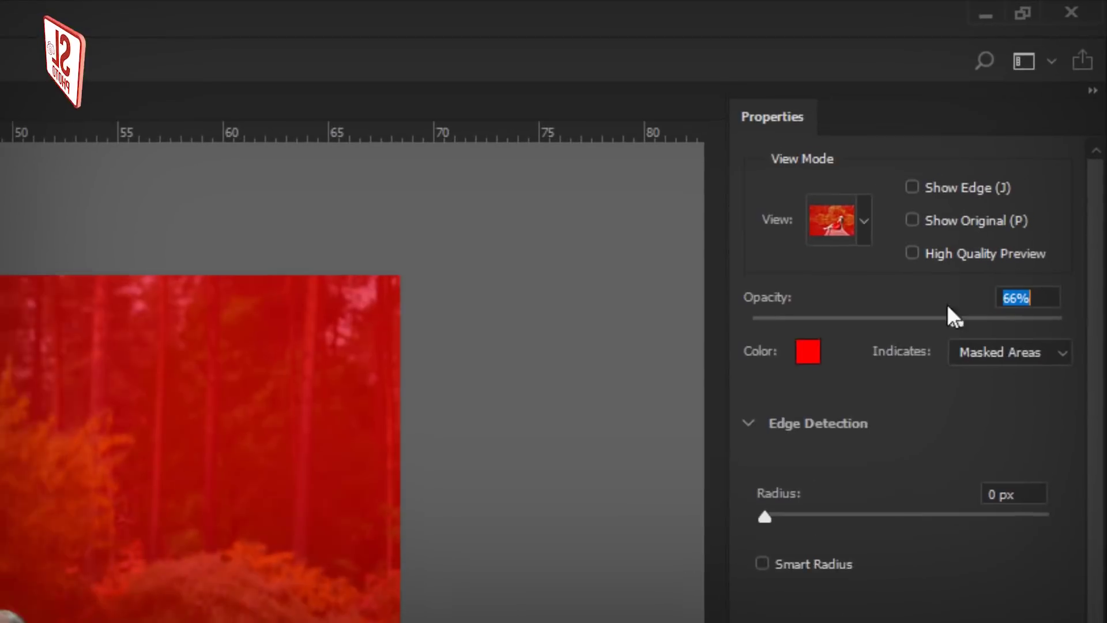
Set the Select and Mask view to On White at 69% opacity.
left_click(860, 222)
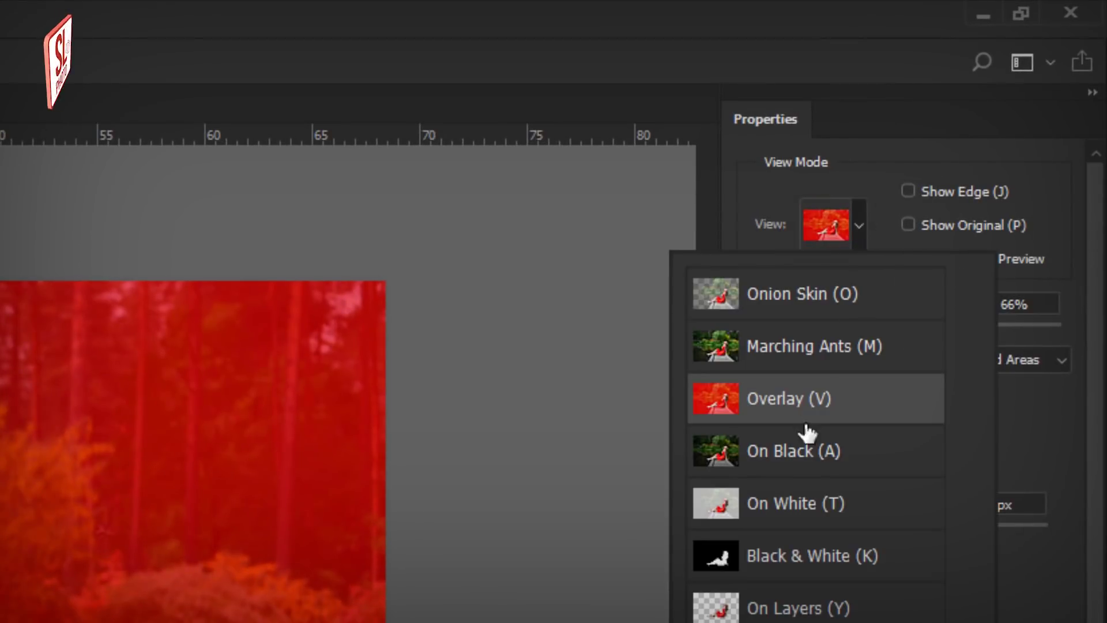
left_click(790, 502)
left_click(861, 113)
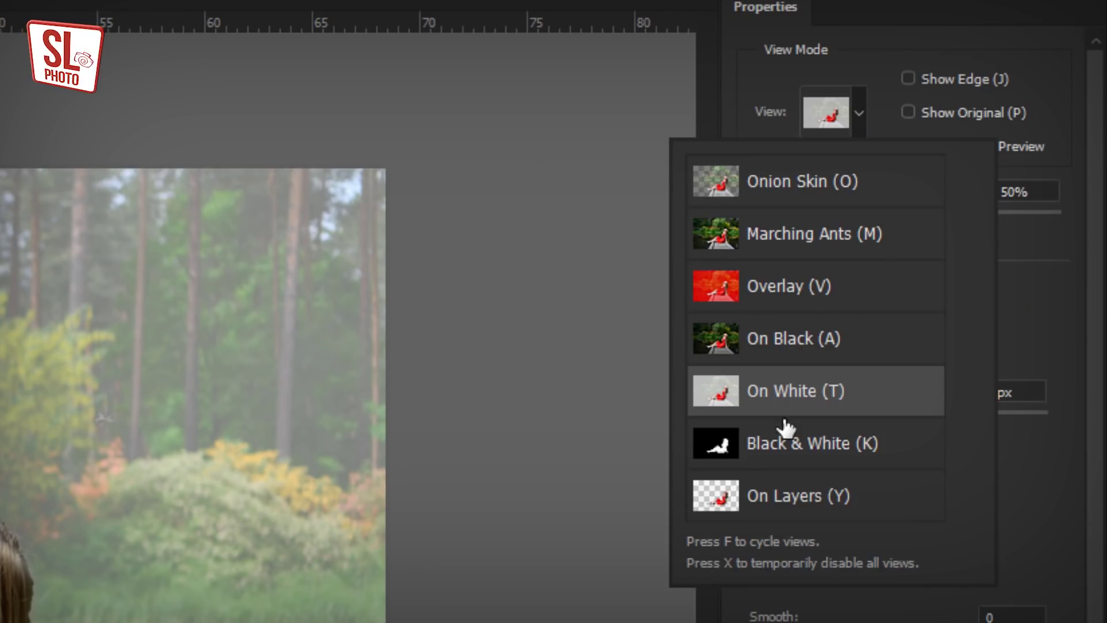
left_click(1018, 332)
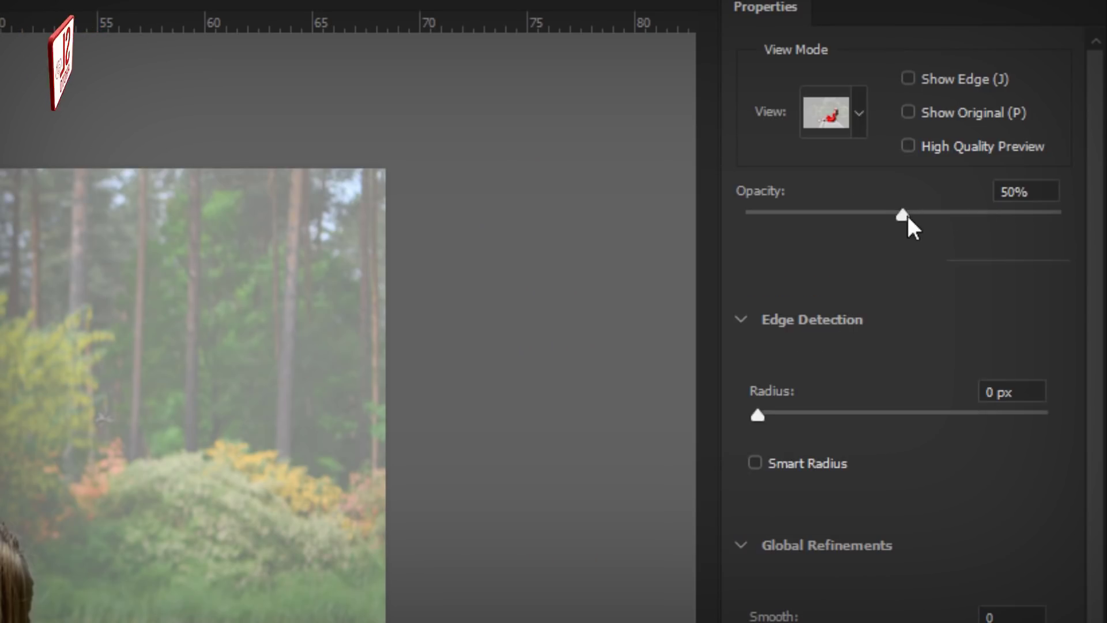
left_click_drag(902, 214, 963, 218)
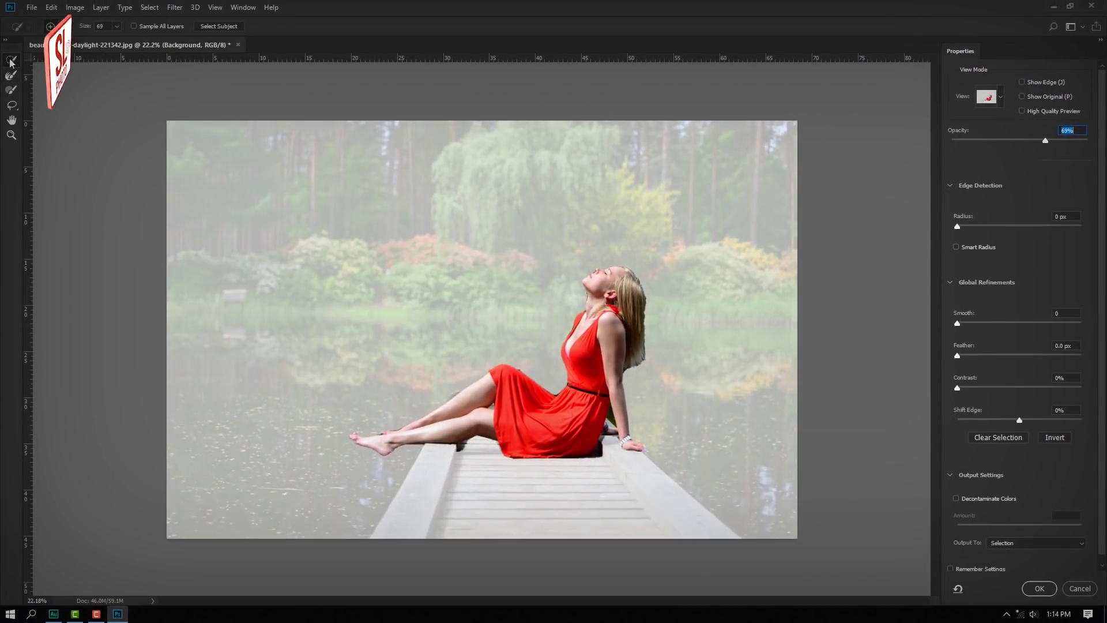
Set the brush size to 123 and zoom to 100% on the woman's hair.
mouse_move(487, 460)
left_mouse_down()
mouse_move(508, 480)
mouse_move(450, 457)
mouse_move(427, 467)
left_mouse_up()
left_click_drag(612, 329, 612, 329)
key("ctrl+plus")
key("ctrl+plus")
key("ctrl+plus")
key("ctrl+plus")
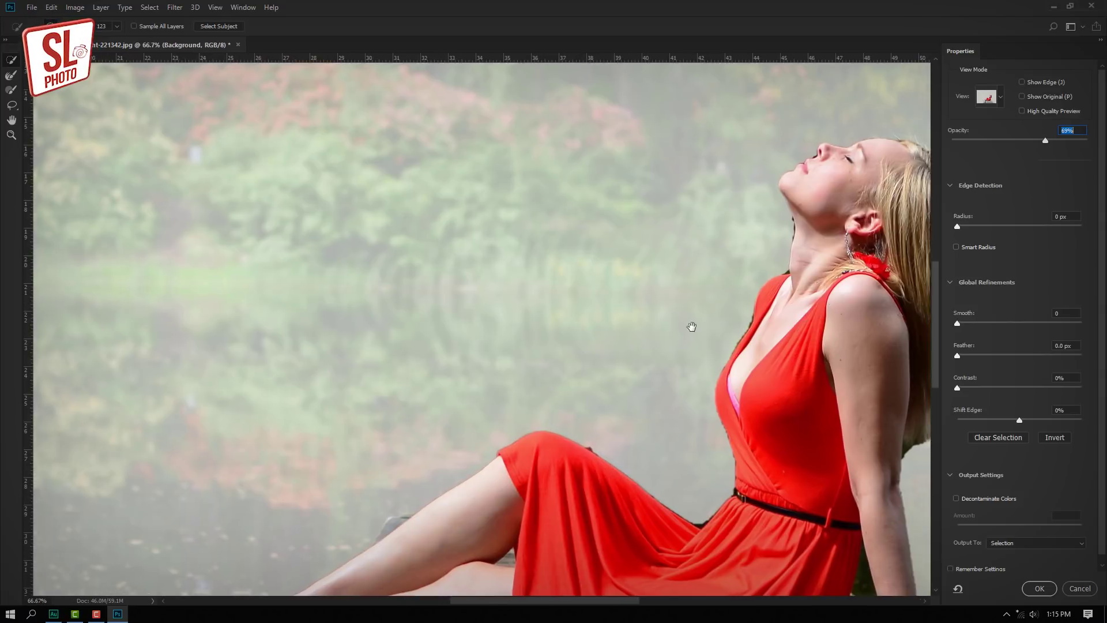
left_click_drag(692, 326, 571, 304)
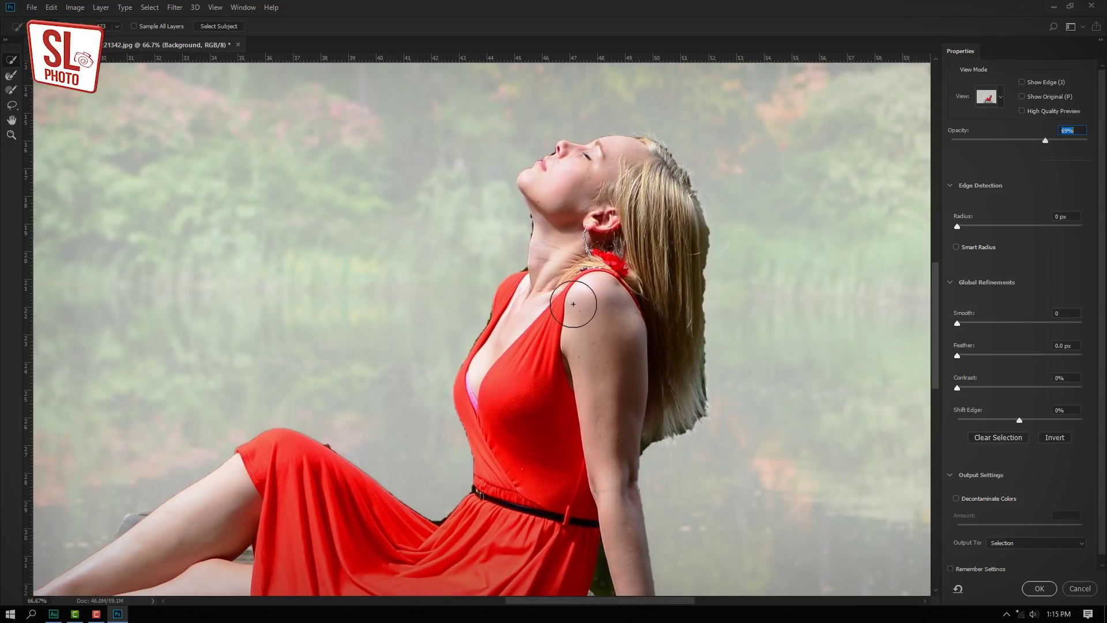
key("ctrl+plus")
left_click_drag(744, 267, 591, 292)
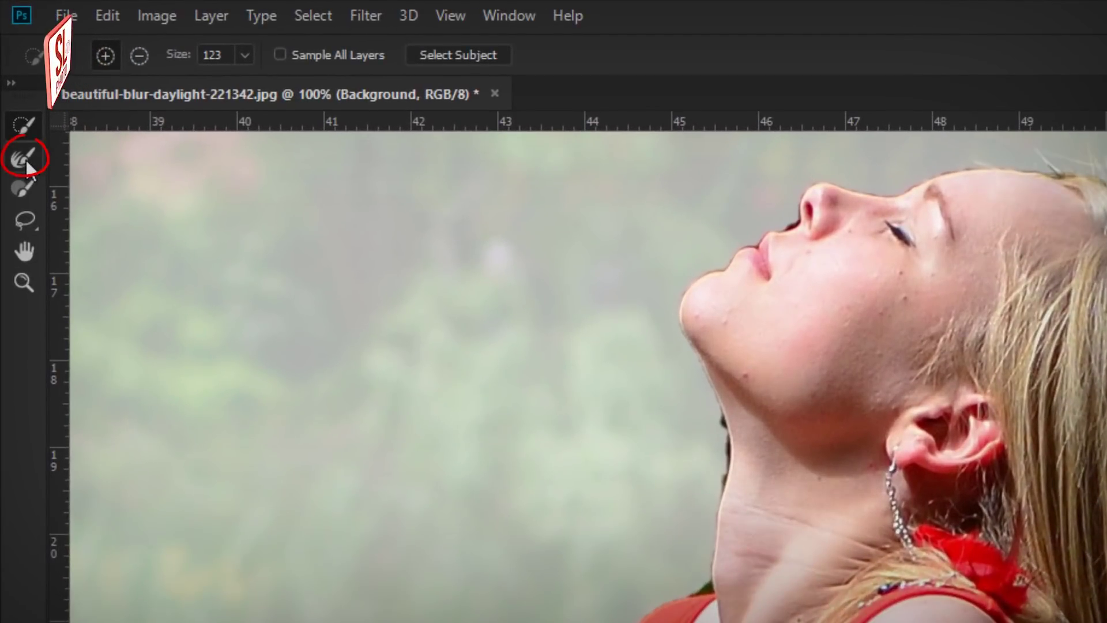
Paint with the Refine Edge Brush along the top, right side and bottom of the hair.
left_click(26, 160)
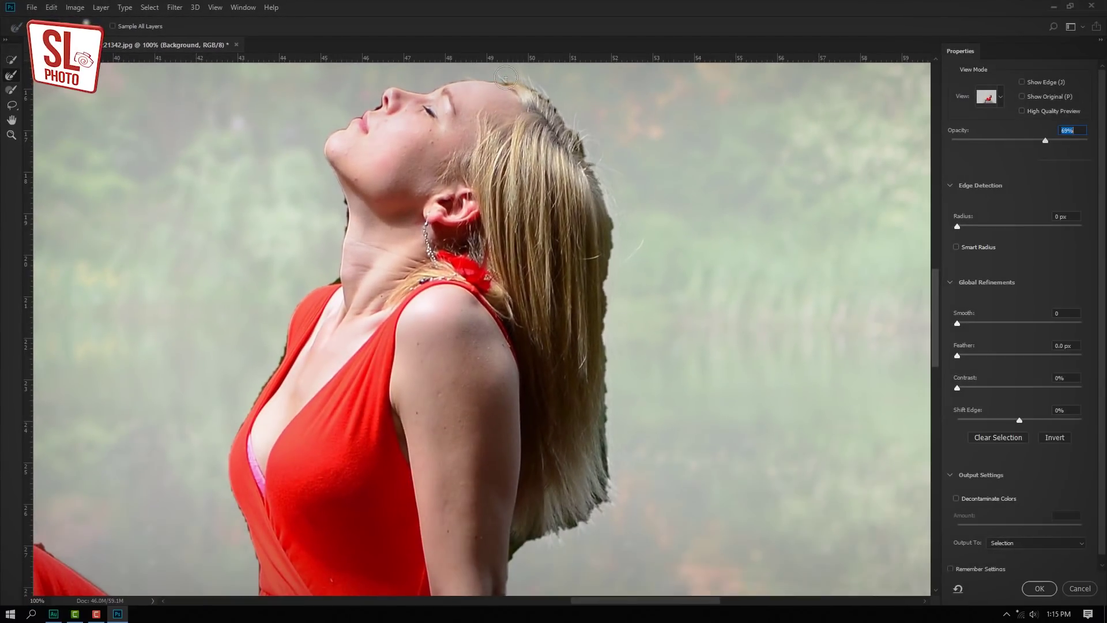
left_click_drag(533, 88, 576, 134)
left_click_drag(612, 206, 611, 265)
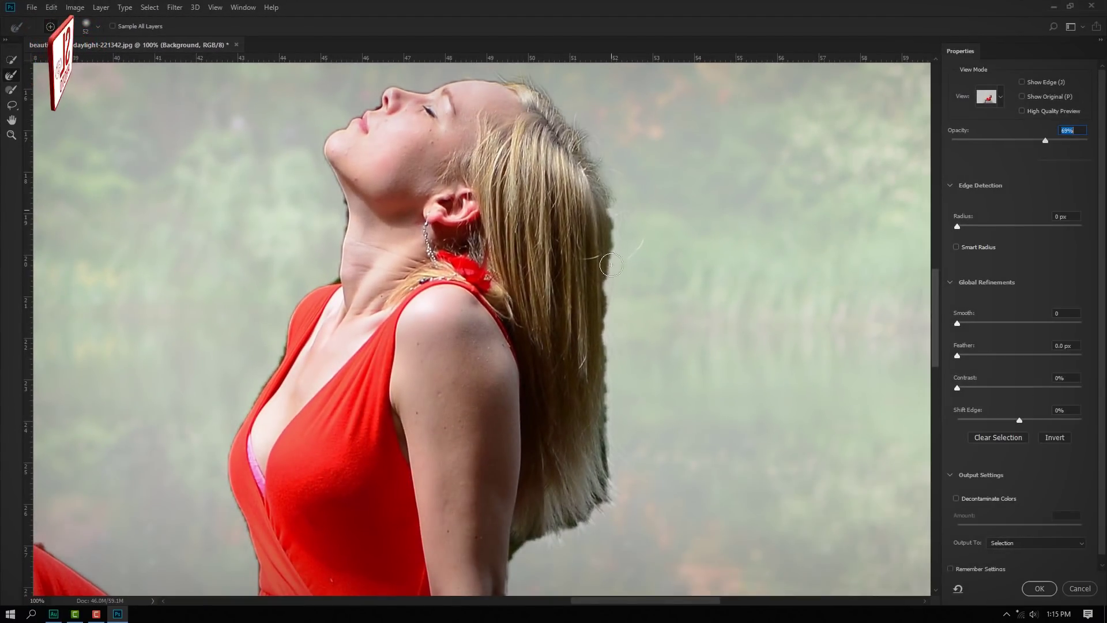
left_click_drag(608, 331, 610, 412)
mouse_move(607, 499)
left_mouse_down()
mouse_move(523, 551)
mouse_move(553, 537)
left_mouse_up()
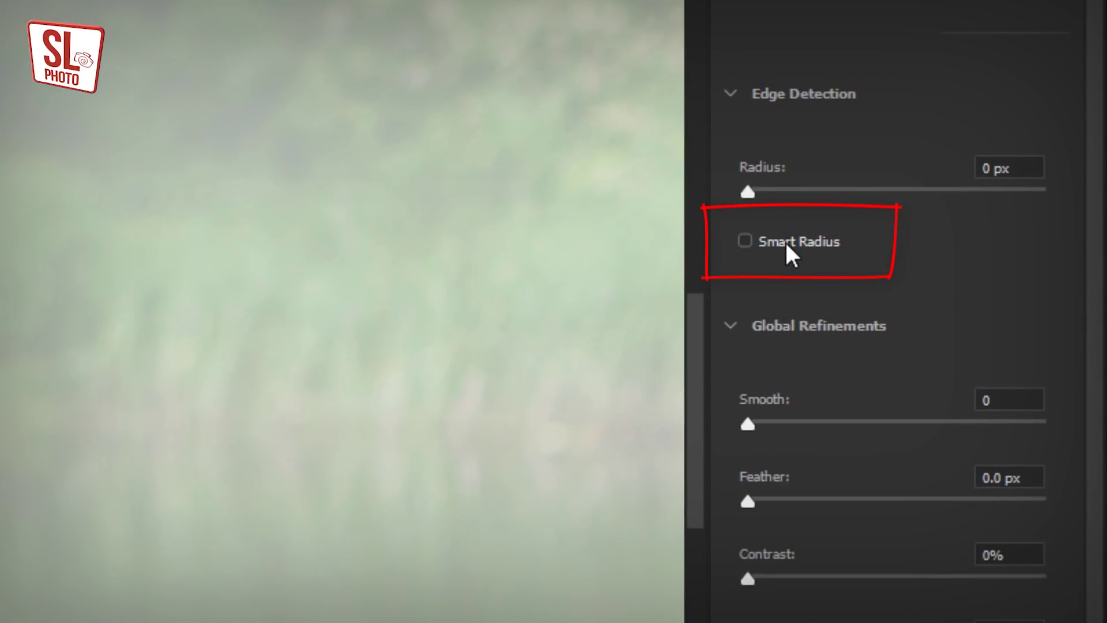
Refine the woman's selection with Smart Radius 1 px, Smooth 5, Contrast 9% and Shift Edge +15%, then apply it.
left_click(785, 240)
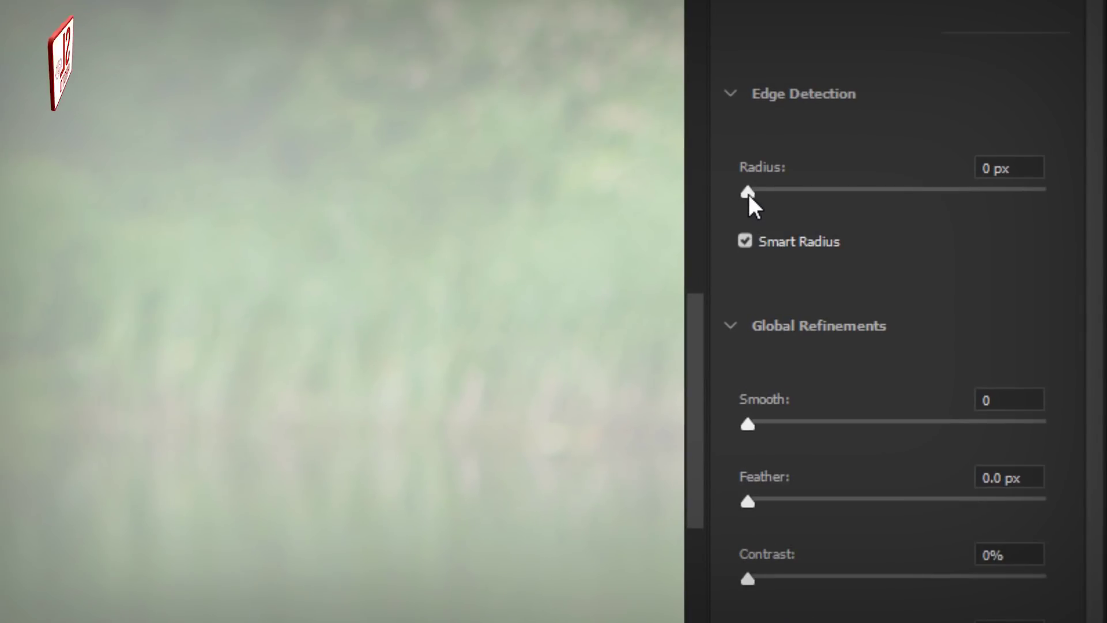
left_click_drag(748, 195, 763, 195)
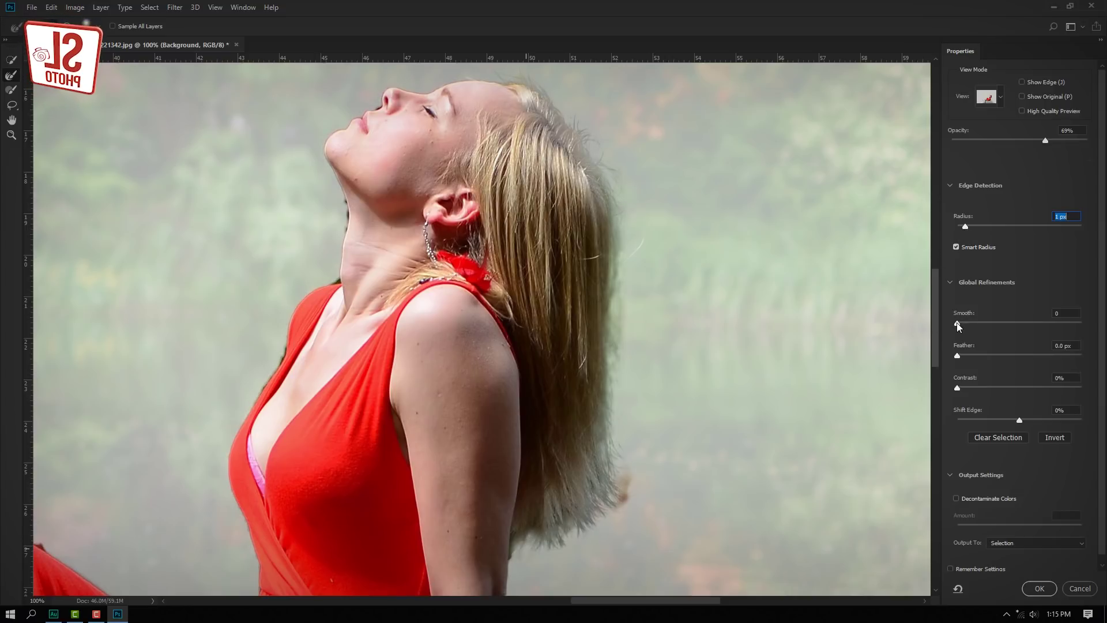
left_click_drag(957, 323, 963, 322)
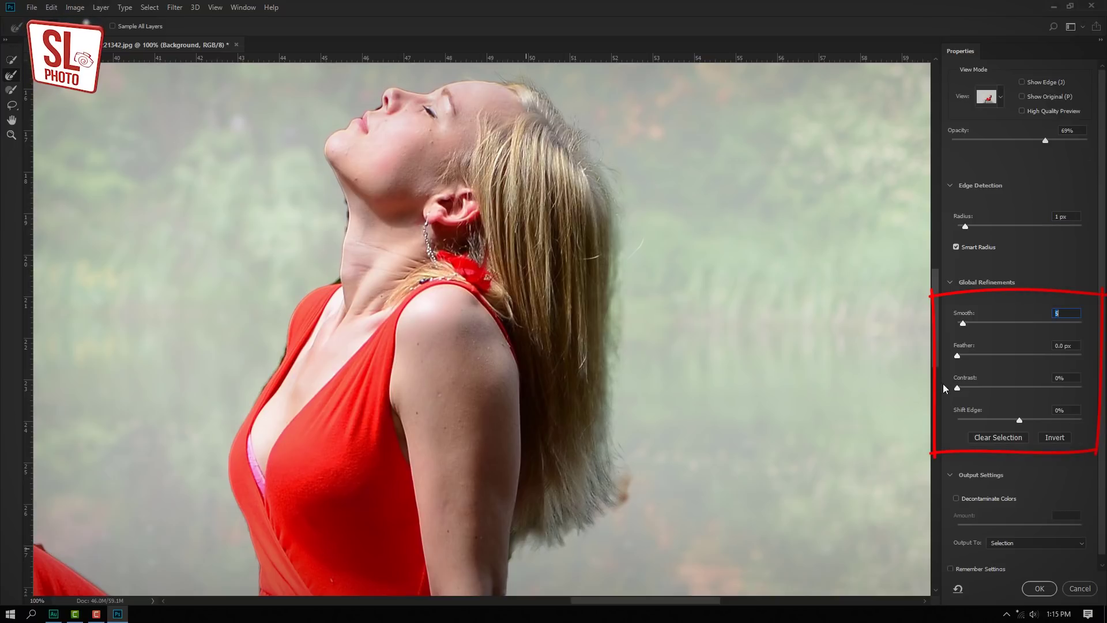
left_click_drag(959, 387, 961, 387)
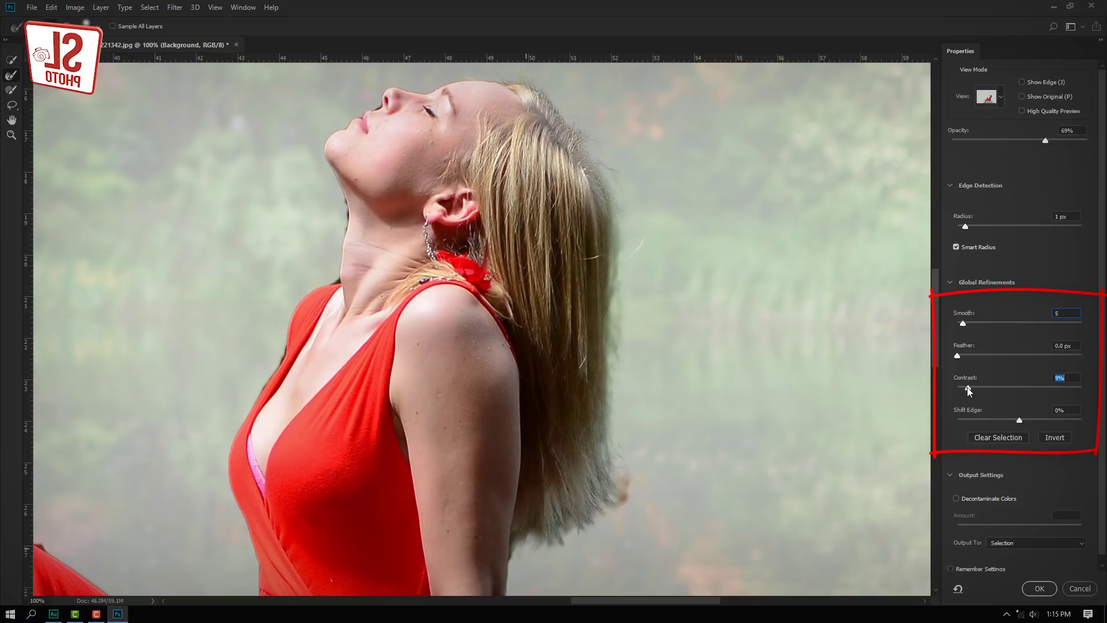
mouse_move(1019, 419)
left_mouse_down()
mouse_move(1031, 417)
mouse_move(1010, 418)
left_mouse_up()
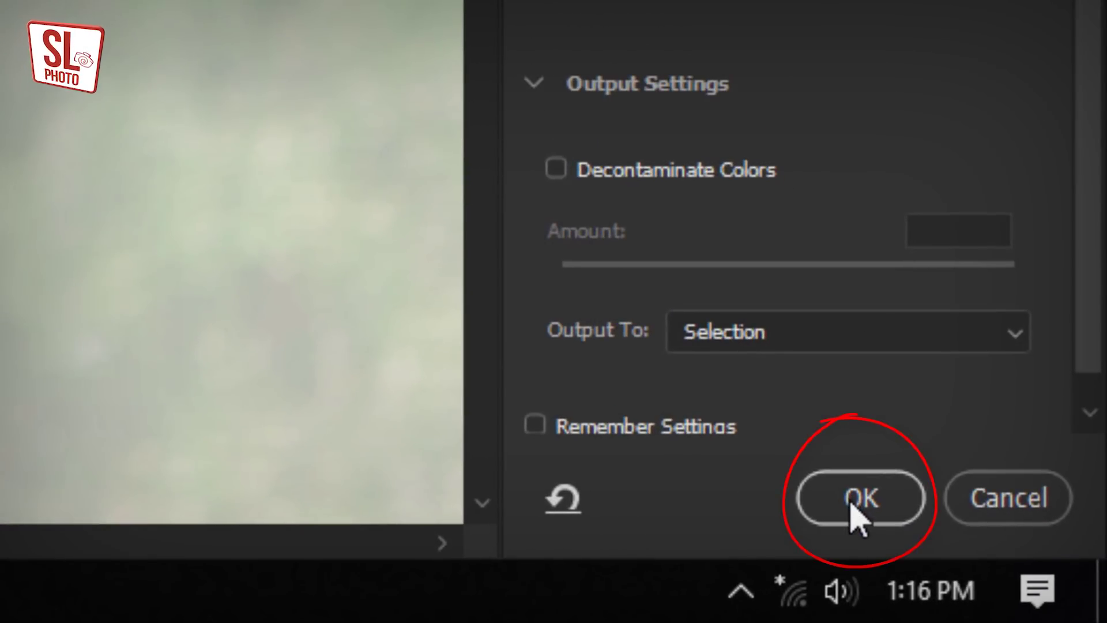
left_click(850, 501)
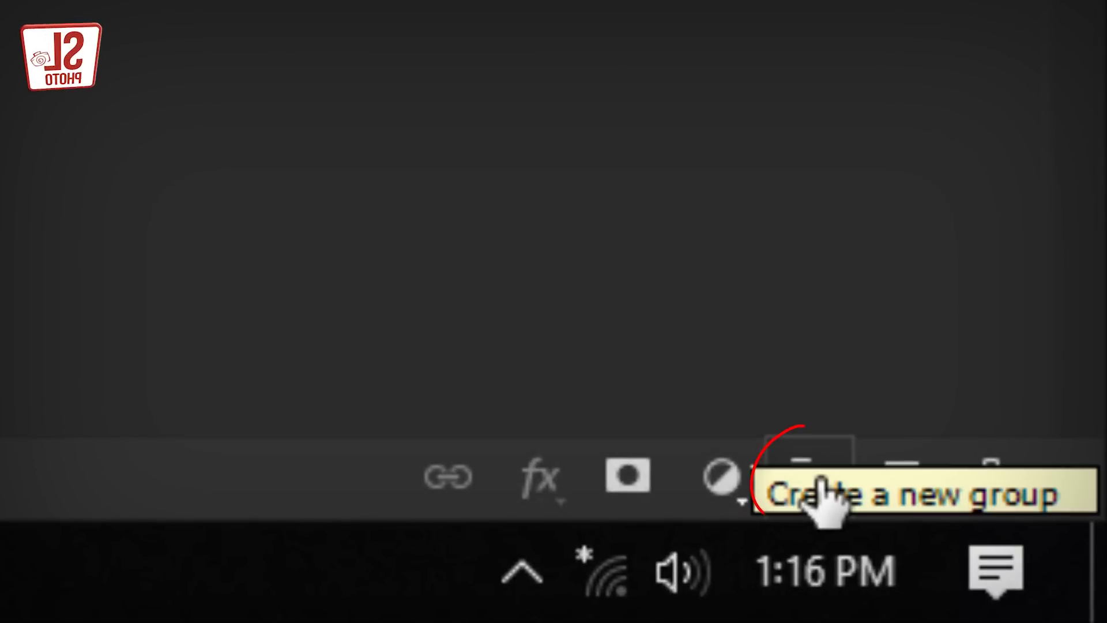
Create an empty Group 1 and move it above the Behind text layer.
left_click(820, 479)
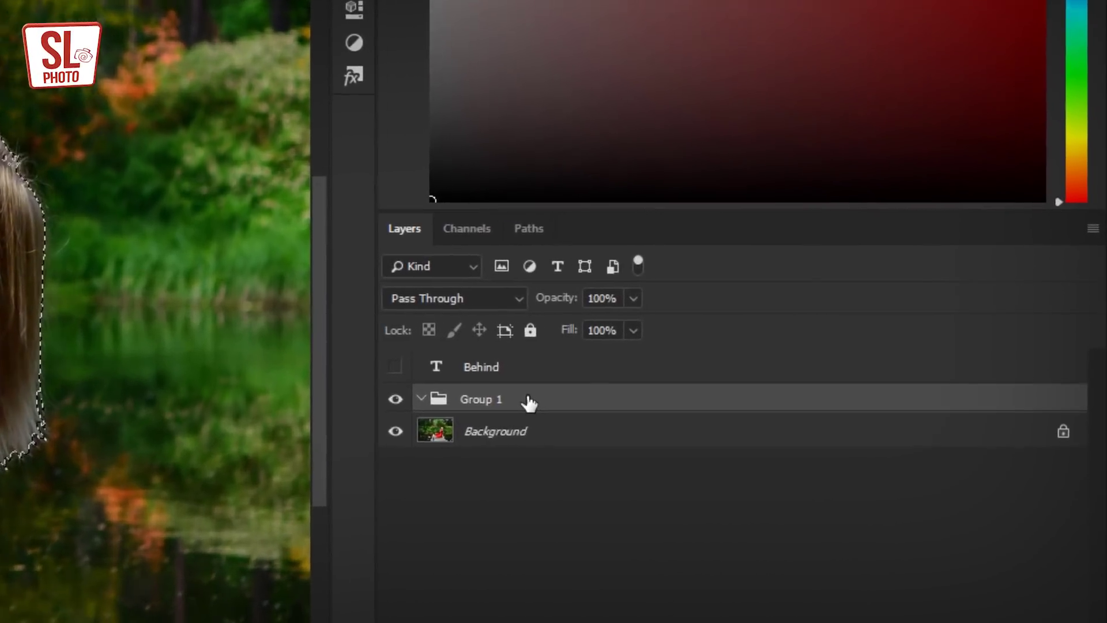
left_click_drag(812, 357, 818, 338)
left_click_drag(515, 367, 515, 366)
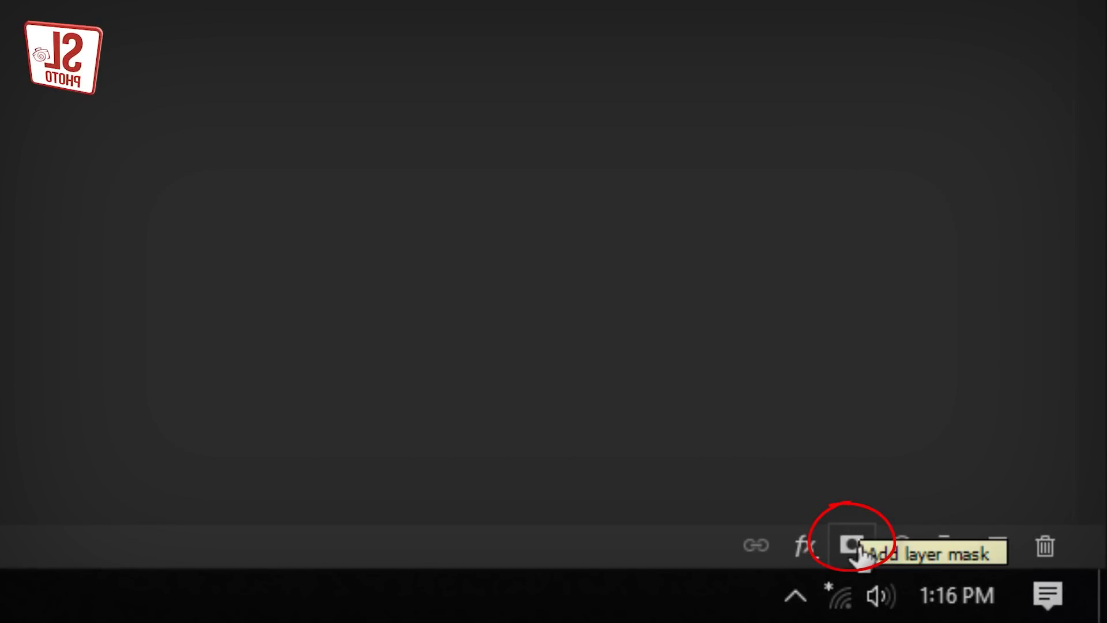
Mask Group 1 with the woman's selection, undoing a trial inversion before re-adding the mask.
left_click(851, 545)
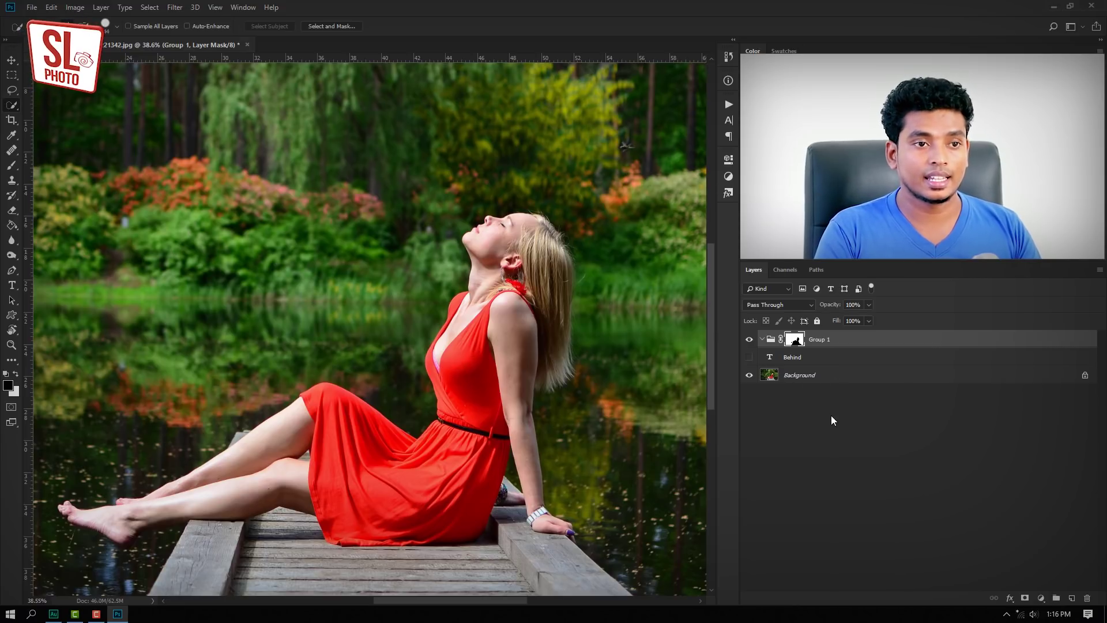
key("ctrl+i")
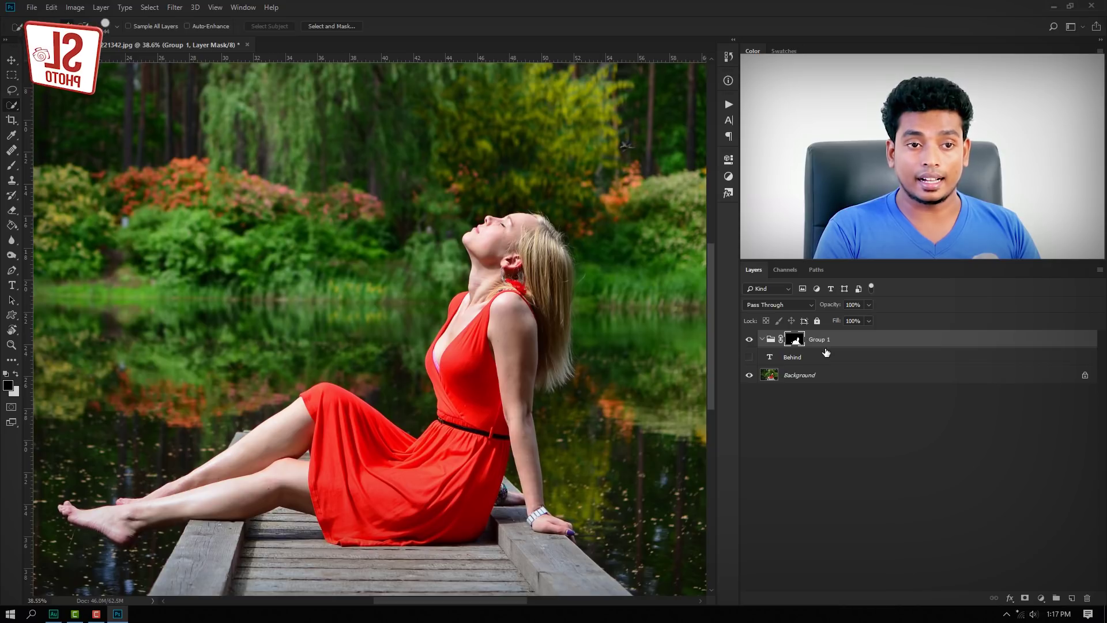
key("ctrl+alt+z")
key("ctrl+alt+z")
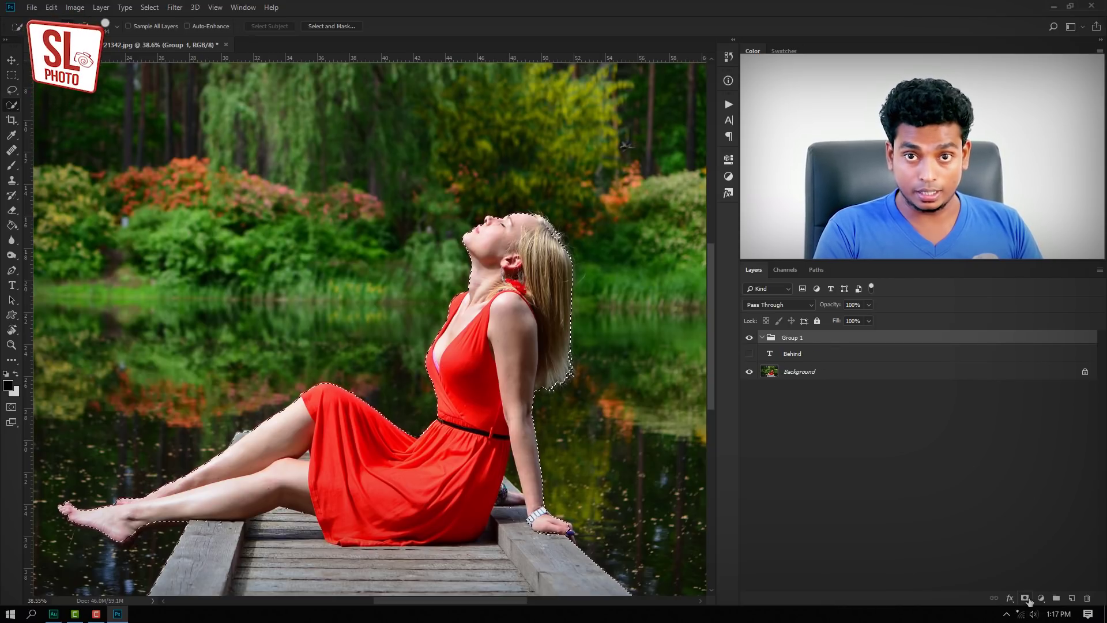
left_click(1028, 600)
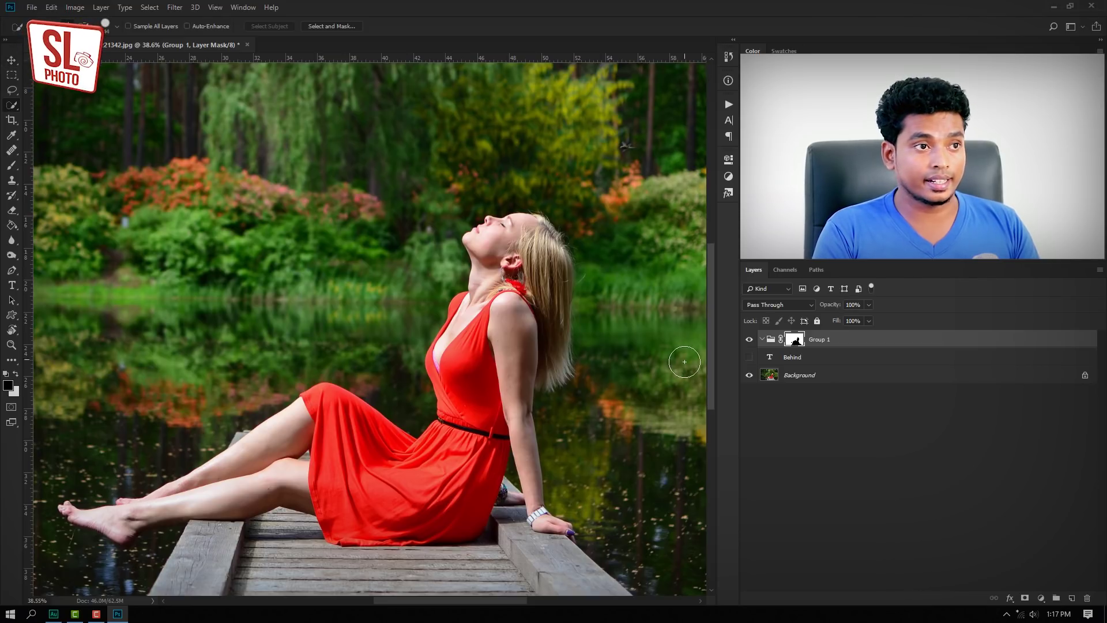
Make the yellow Behind text layer visible and move it into Group 1 with the Move tool.
left_click(10, 61)
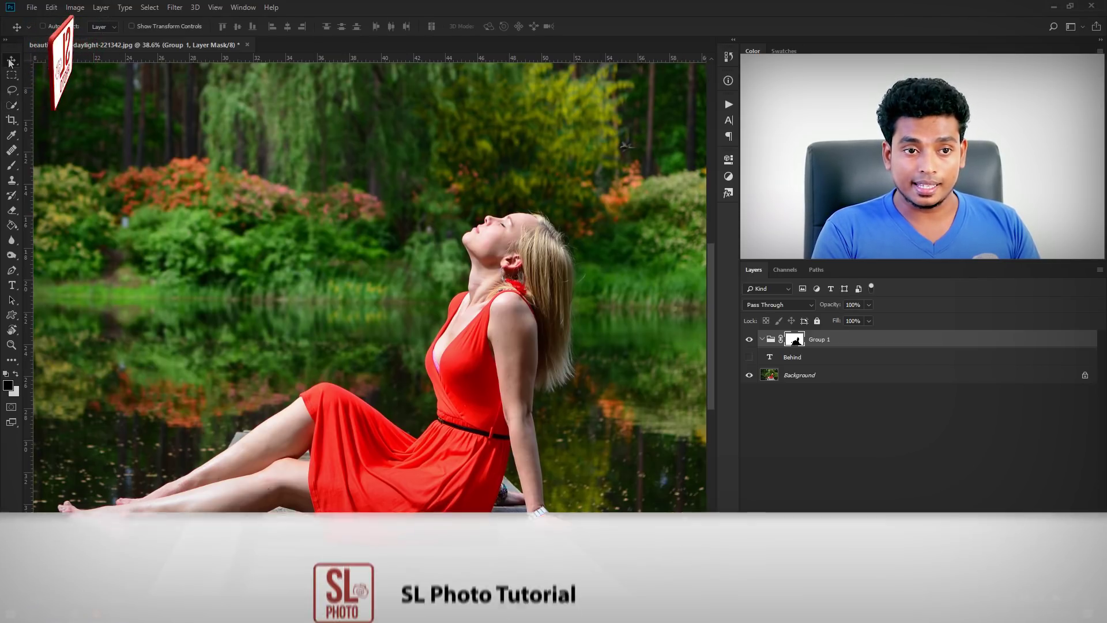
left_click(773, 358)
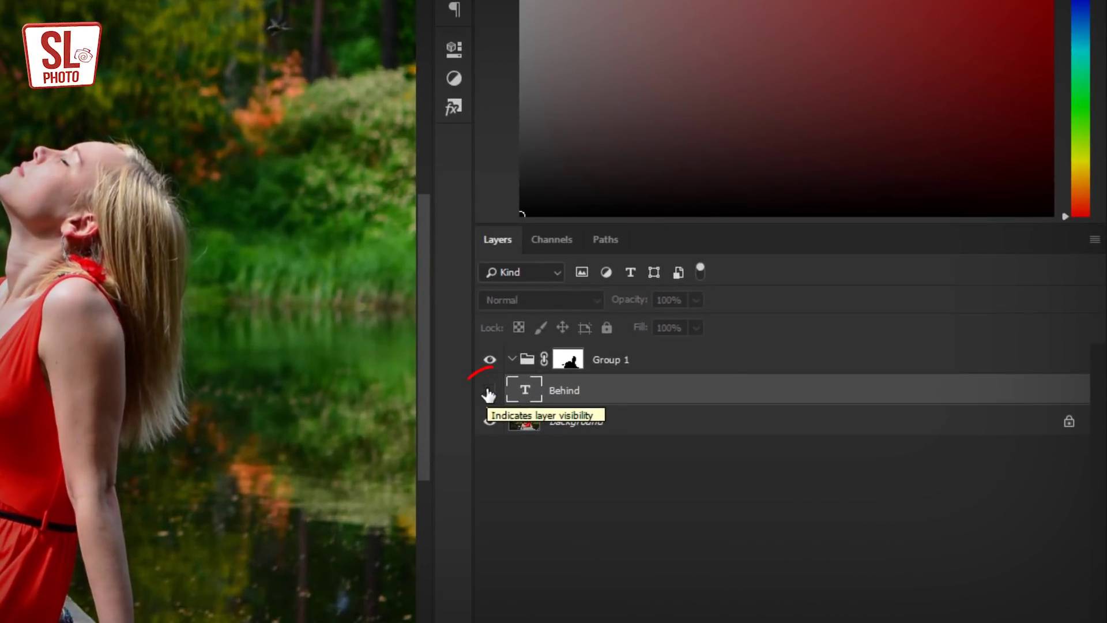
left_click(572, 382)
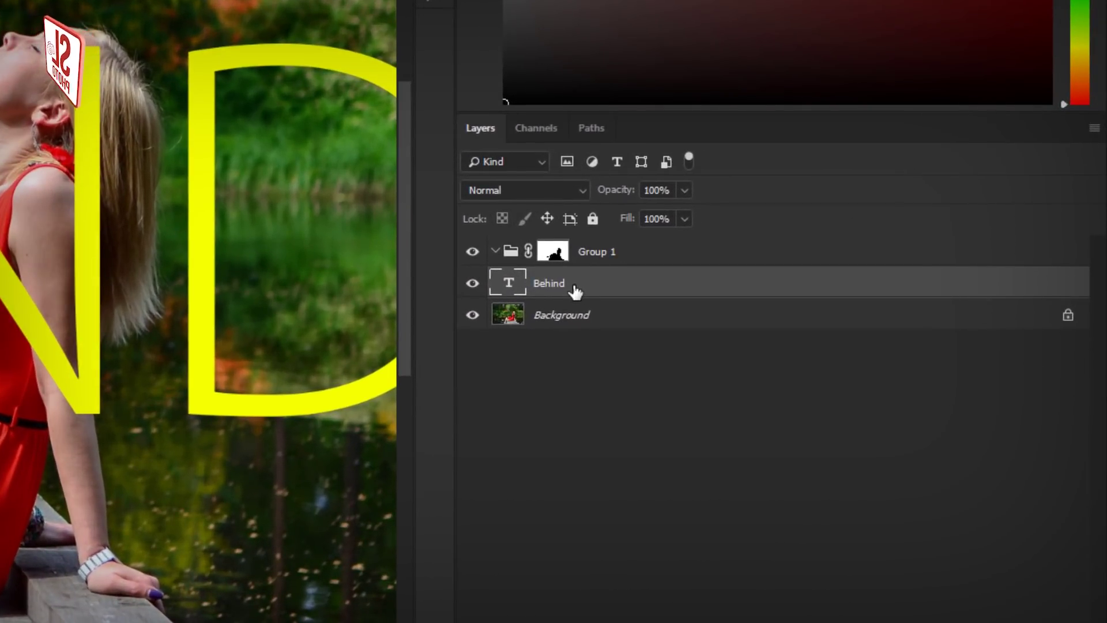
left_click_drag(575, 291, 511, 251)
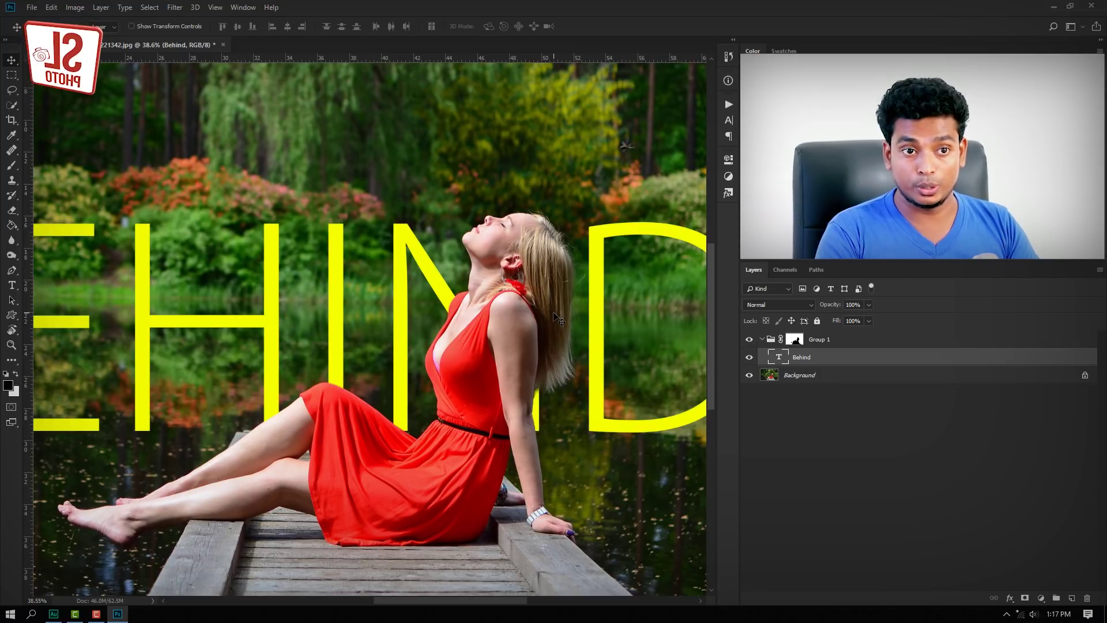
scroll(466, 341, "up", 2)
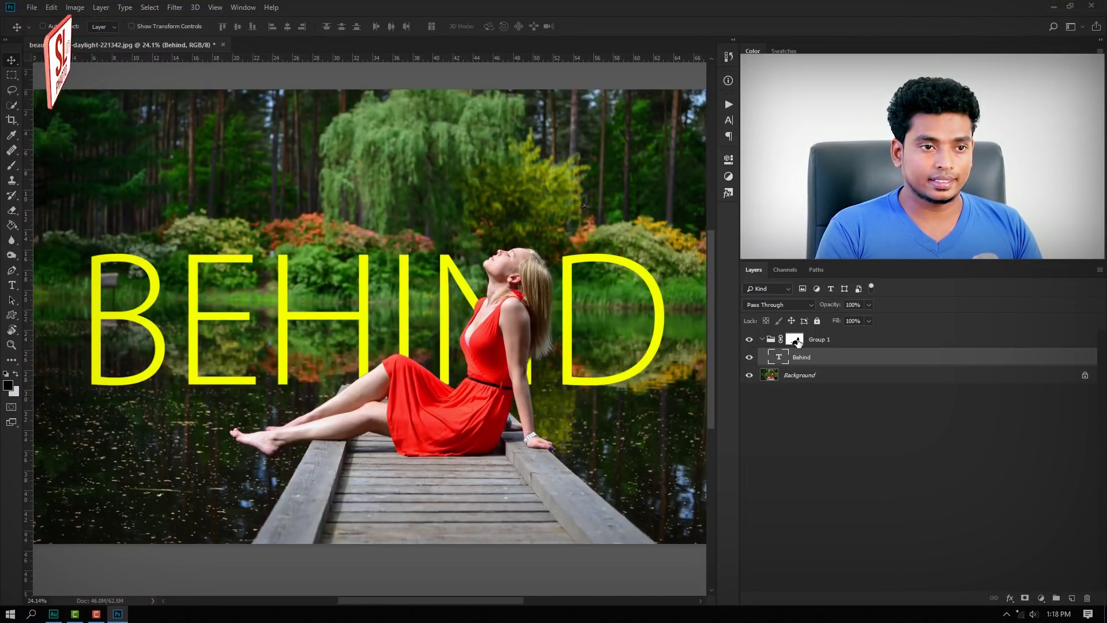
Target Group 1's mask, zoom in on the arm edge, and ready a black-and-white Brush.
left_click(798, 341)
scroll(588, 433, "up", 10)
left_click_drag(611, 432, 609, 402)
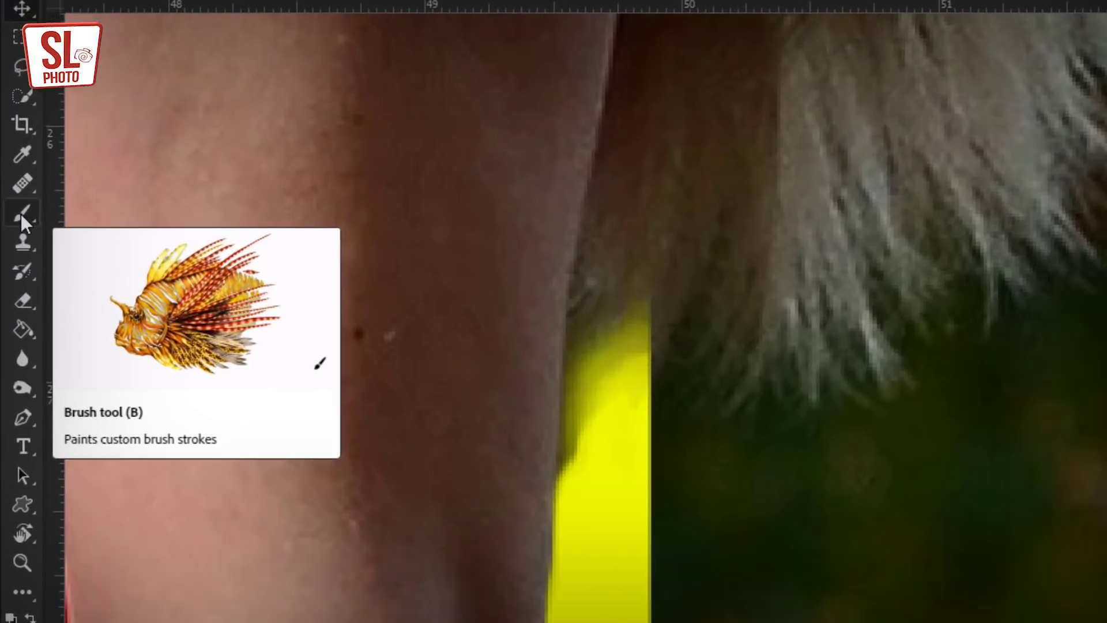
left_click(11, 165)
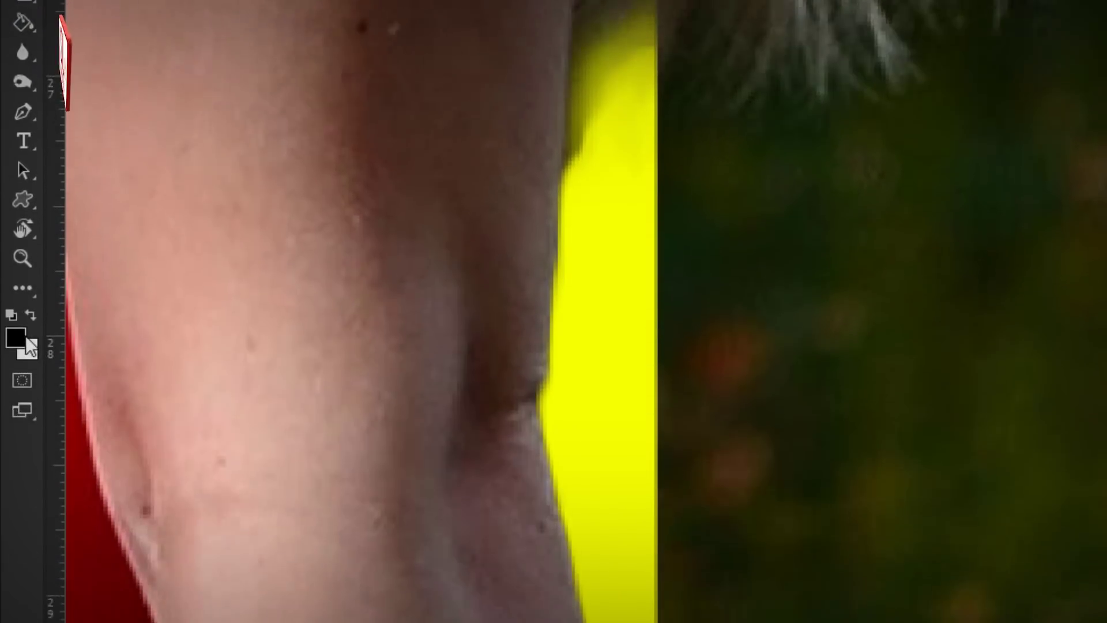
left_click(23, 226)
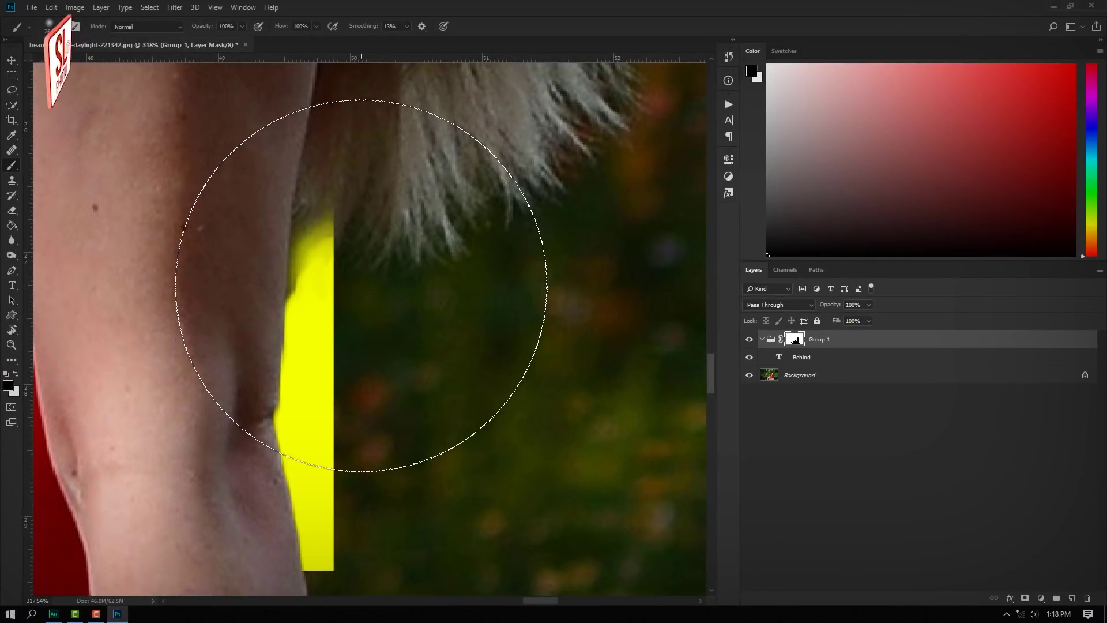
Paint black and white on the mask so the yellow letter tucks behind the arm, then fit the view.
right_click(366, 284, "alt")
mouse_move(311, 219)
left_mouse_down()
mouse_move(333, 342)
mouse_move(303, 380)
mouse_move(324, 356)
mouse_move(291, 429)
mouse_move(309, 423)
left_mouse_up()
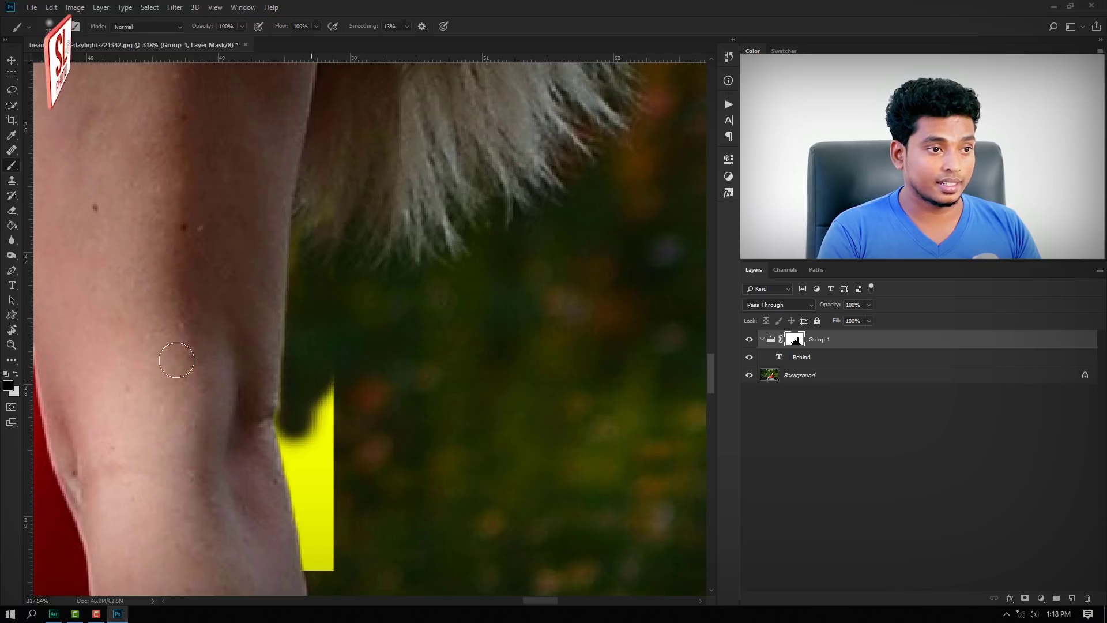
mouse_move(328, 422)
left_mouse_down()
mouse_move(288, 429)
mouse_move(312, 387)
mouse_move(302, 387)
mouse_move(298, 277)
mouse_move(329, 294)
mouse_move(334, 383)
left_mouse_up()
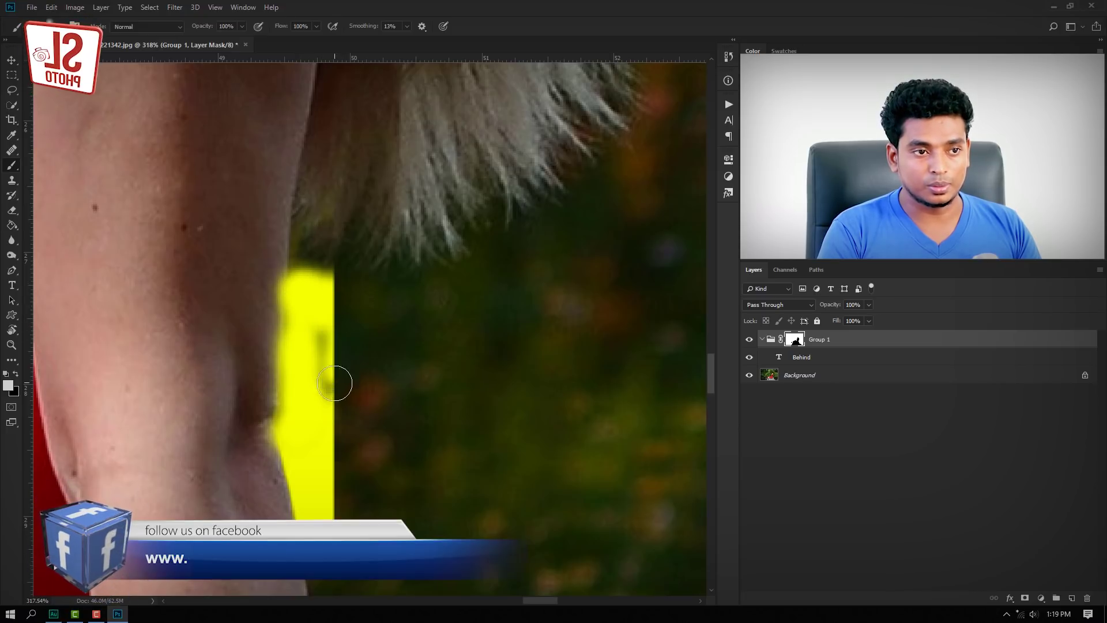
key("z")
key("b")
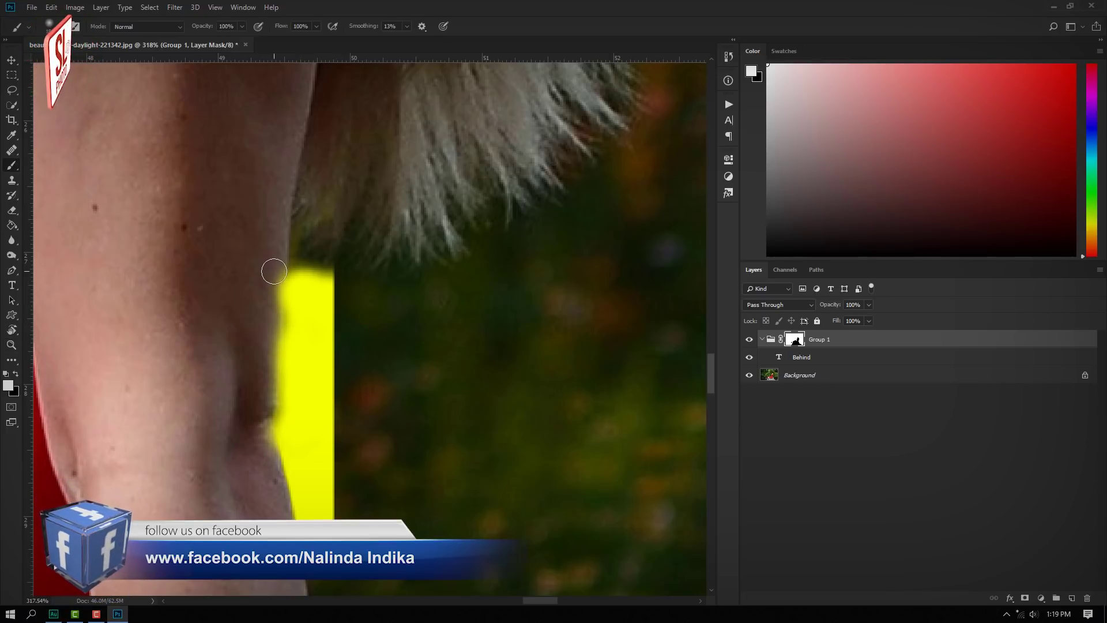
key("x")
left_click_drag(271, 438, 267, 259)
key("ctrl+0")
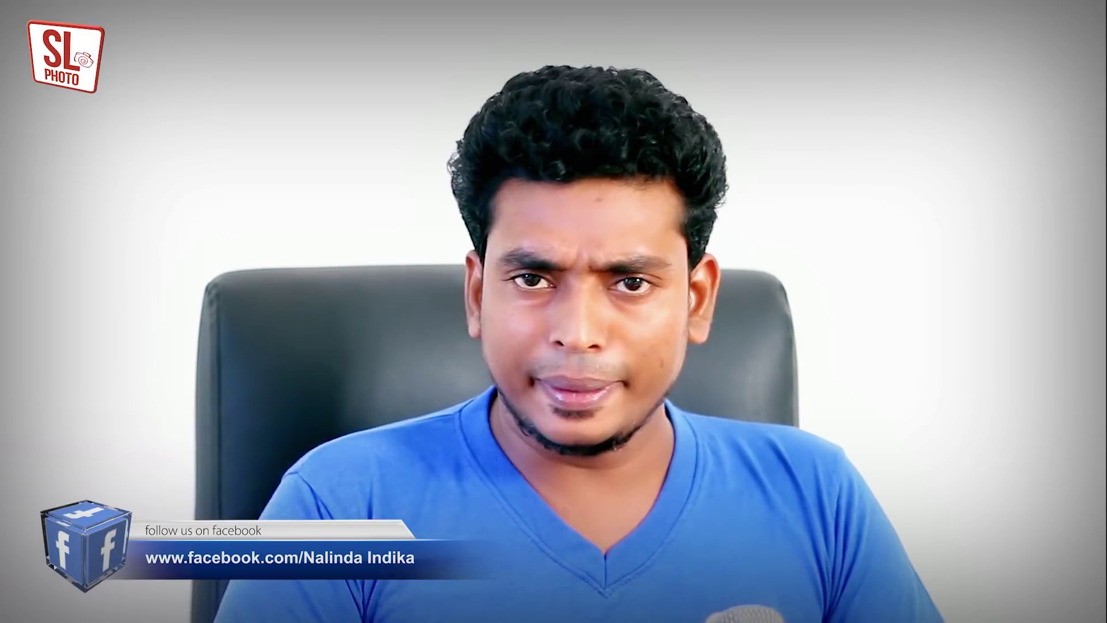